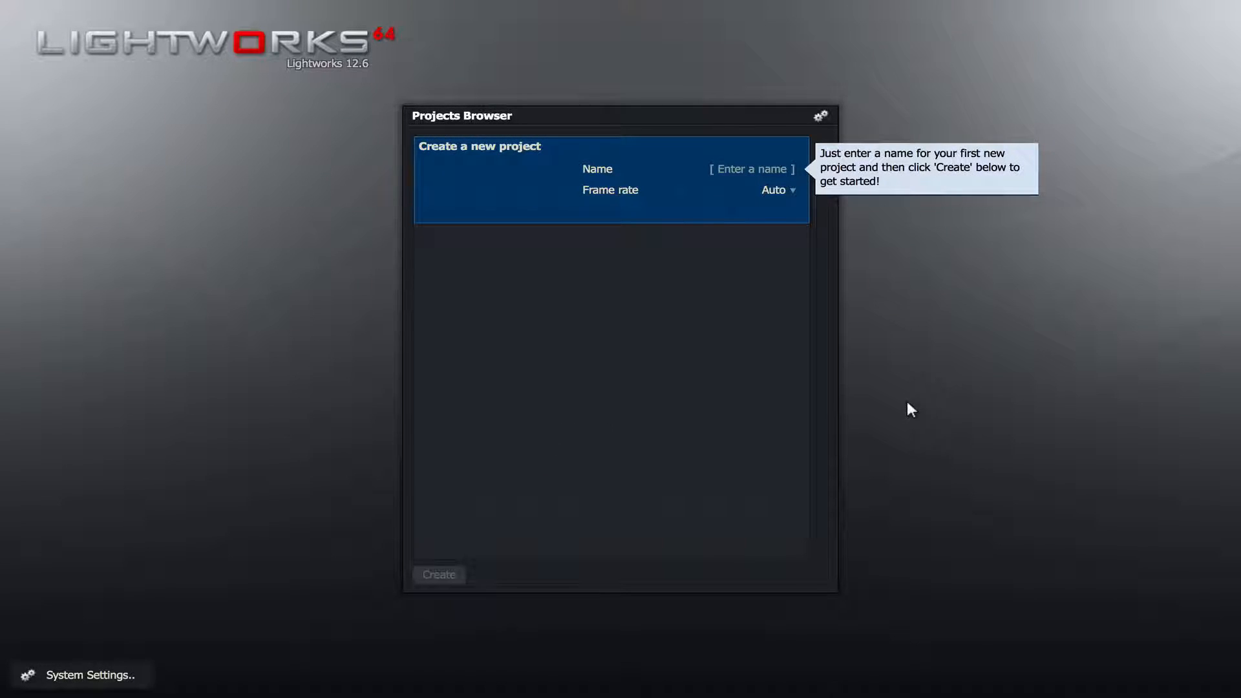
# Create a new project named "ICT Movie" with the frame rate left on Auto.
pyautogui.click(748, 168)
pyautogui.write('ICT Movie')
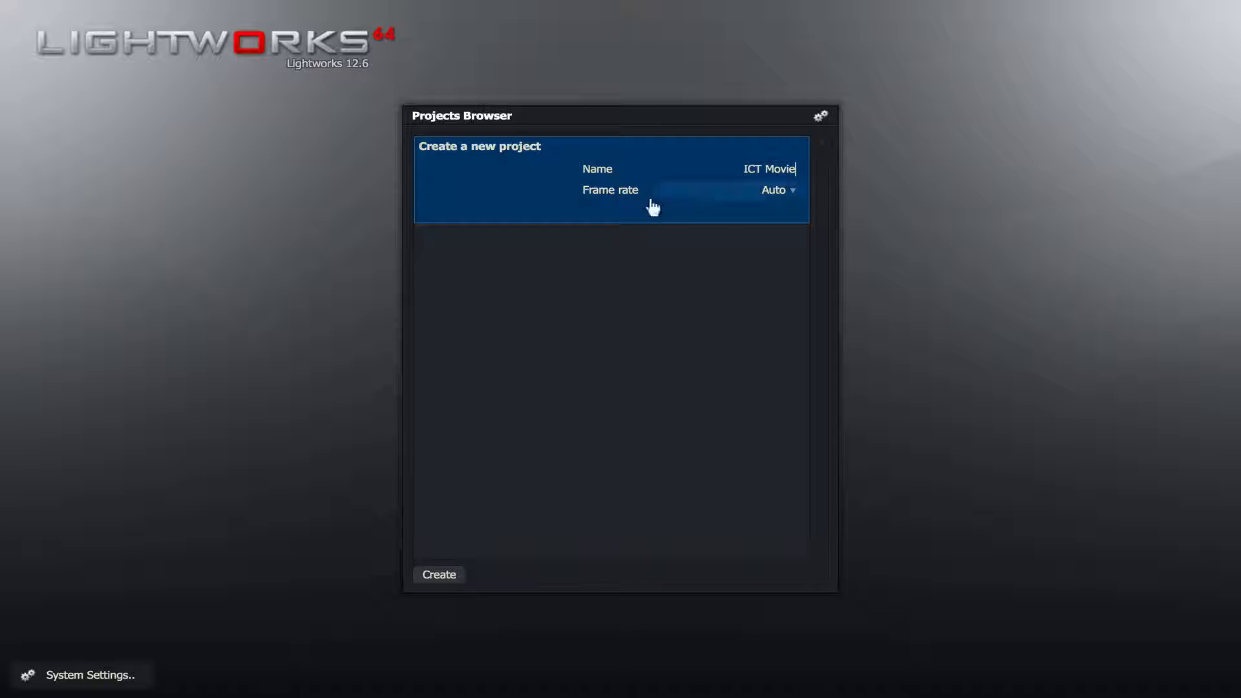
pyautogui.click(439, 575)
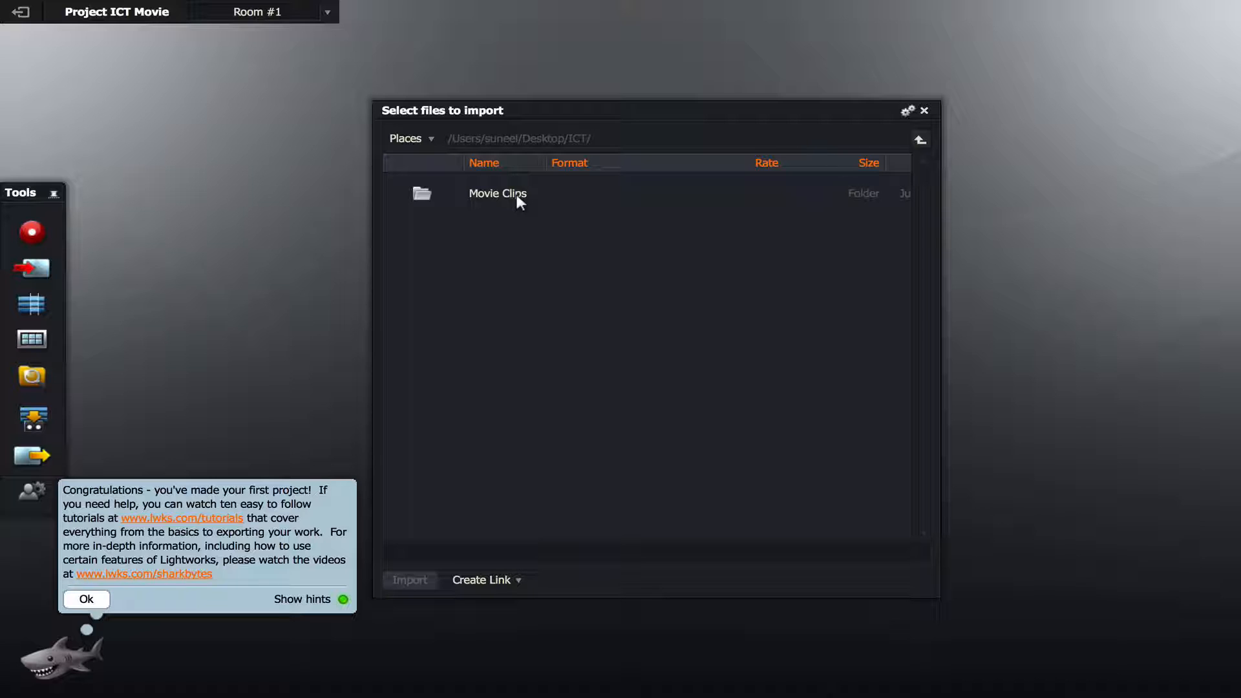
# Import all the clips from IMG_0701 through IMG_0733 in the Movie Clips folder into the project.
pyautogui.doubleClick(475, 195)
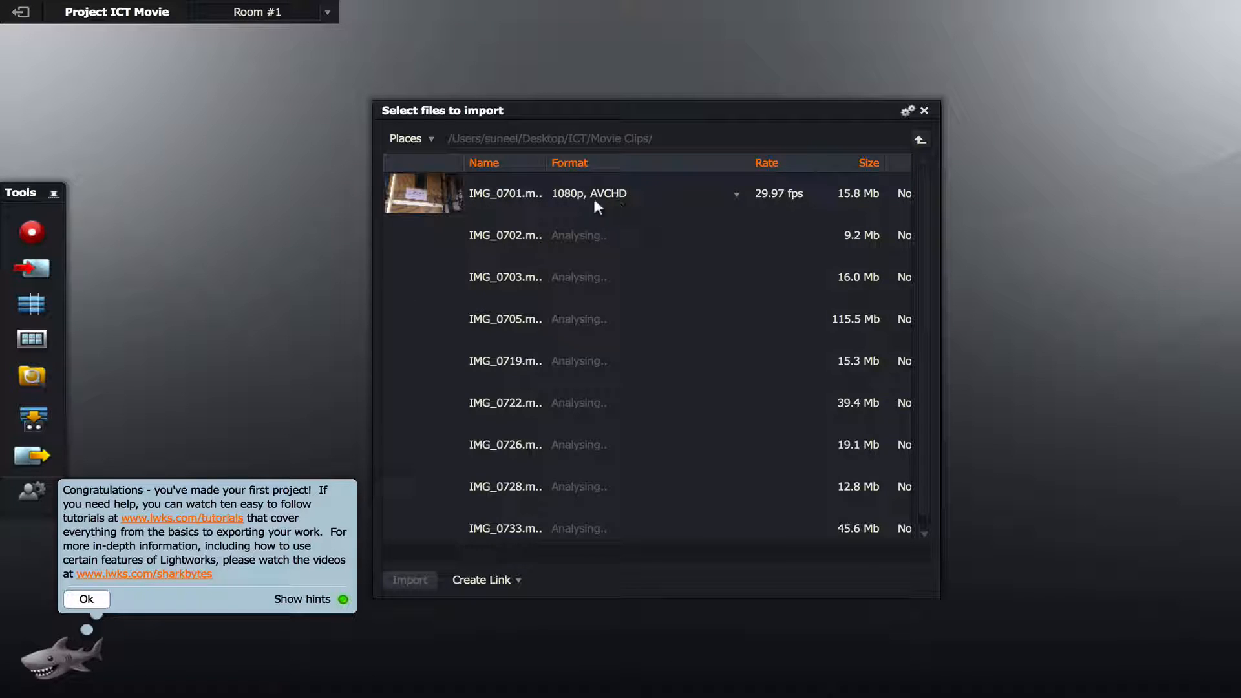
pyautogui.click(528, 193)
pyautogui.scroll(-1, 611, 307)
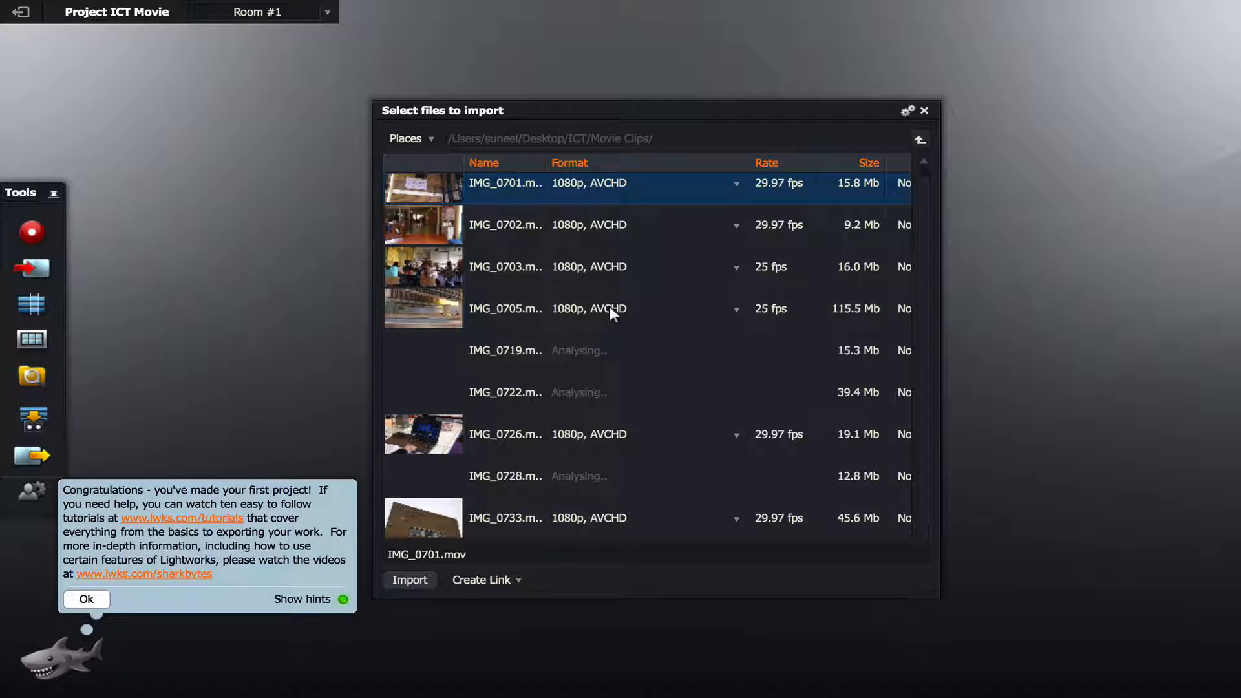
pyautogui.scroll(1, 608, 310)
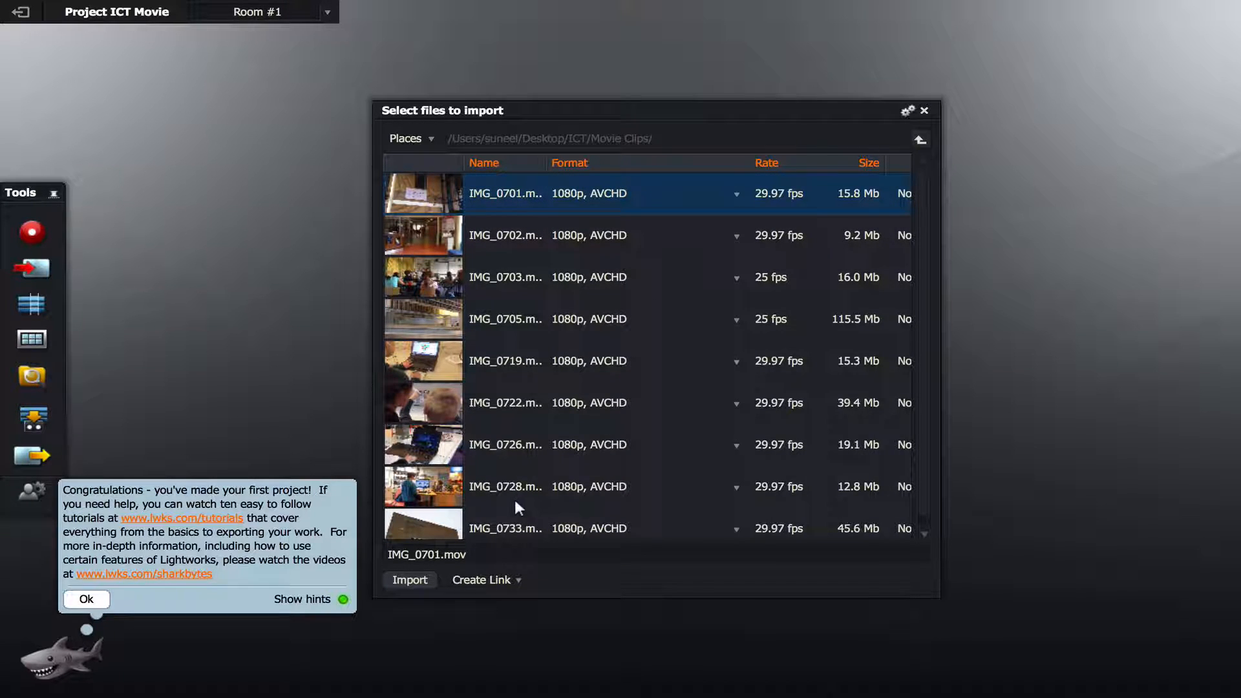
pyautogui.keyDown('shift'); pyautogui.click(510, 523); pyautogui.keyUp('shift')
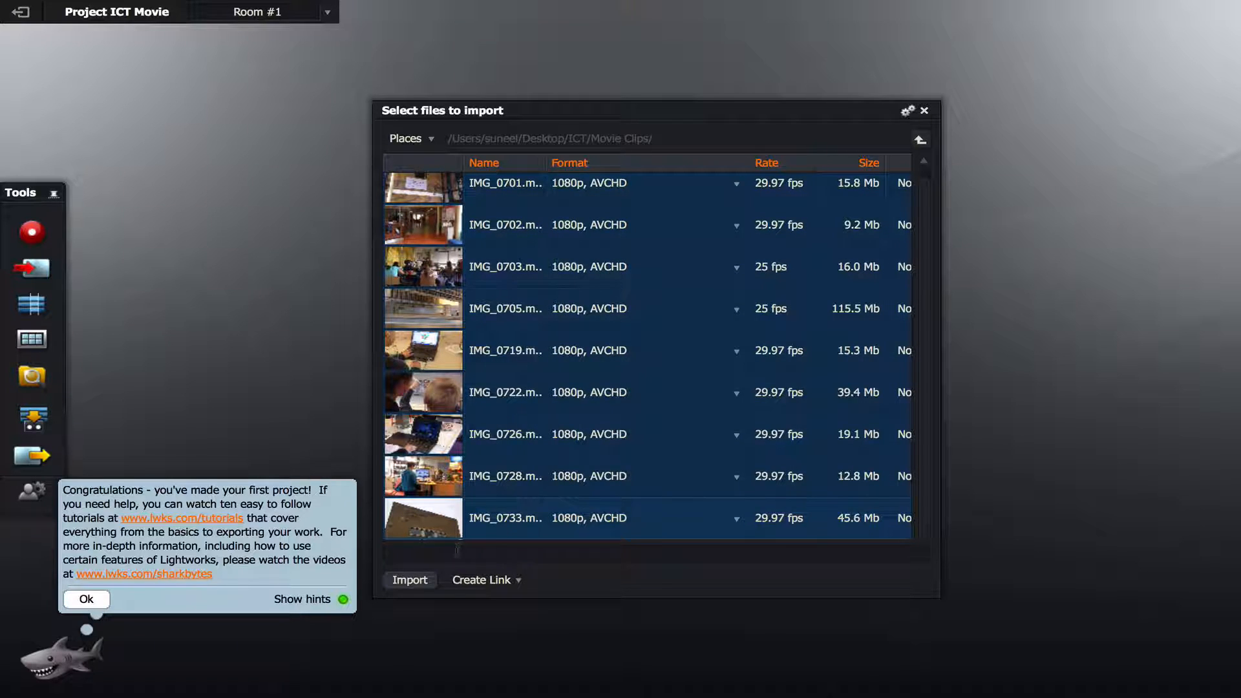
pyautogui.click(413, 581)
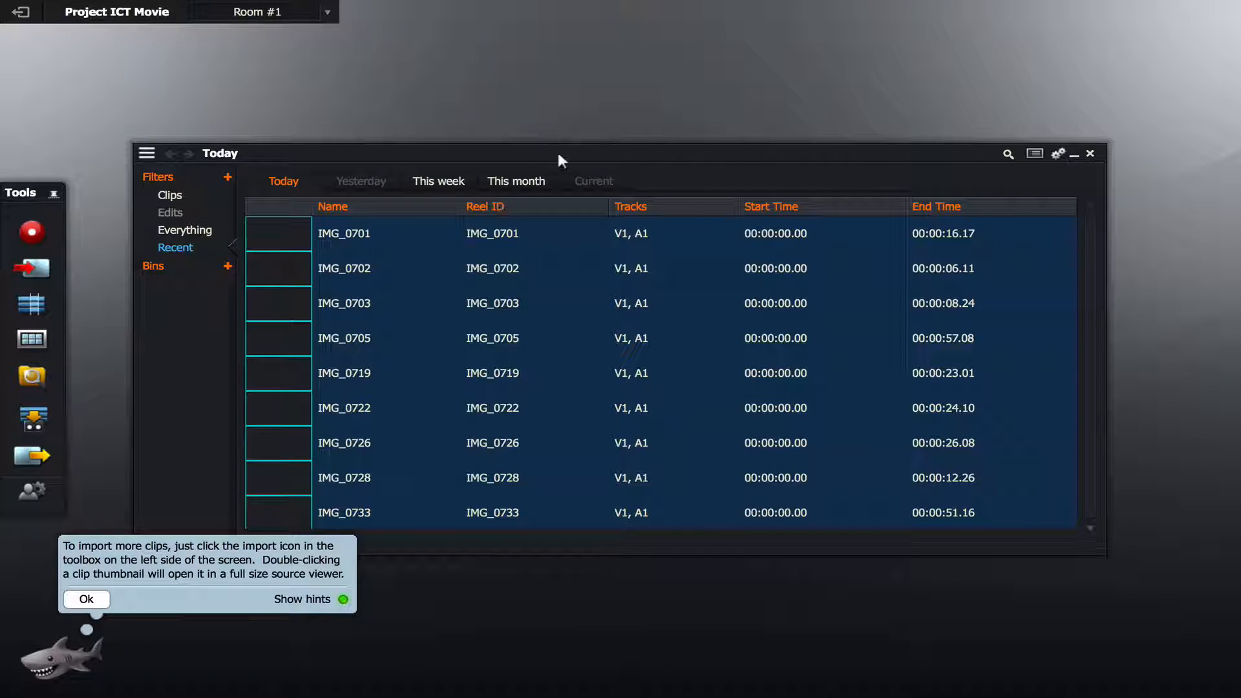
# Show the imported clips as tiles and move the clip browser window higher, shortening it to fit the two rows.
pyautogui.moveTo(661, 153); pyautogui.dragTo(727, 65)
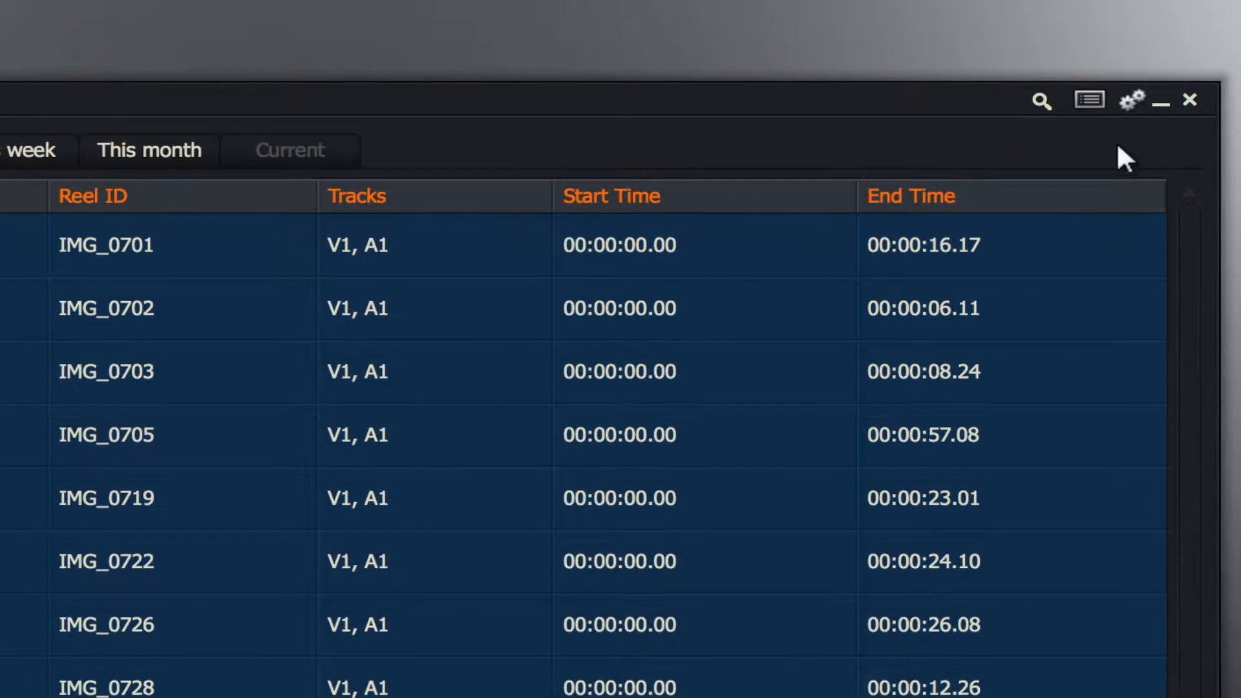
pyautogui.click(1094, 110)
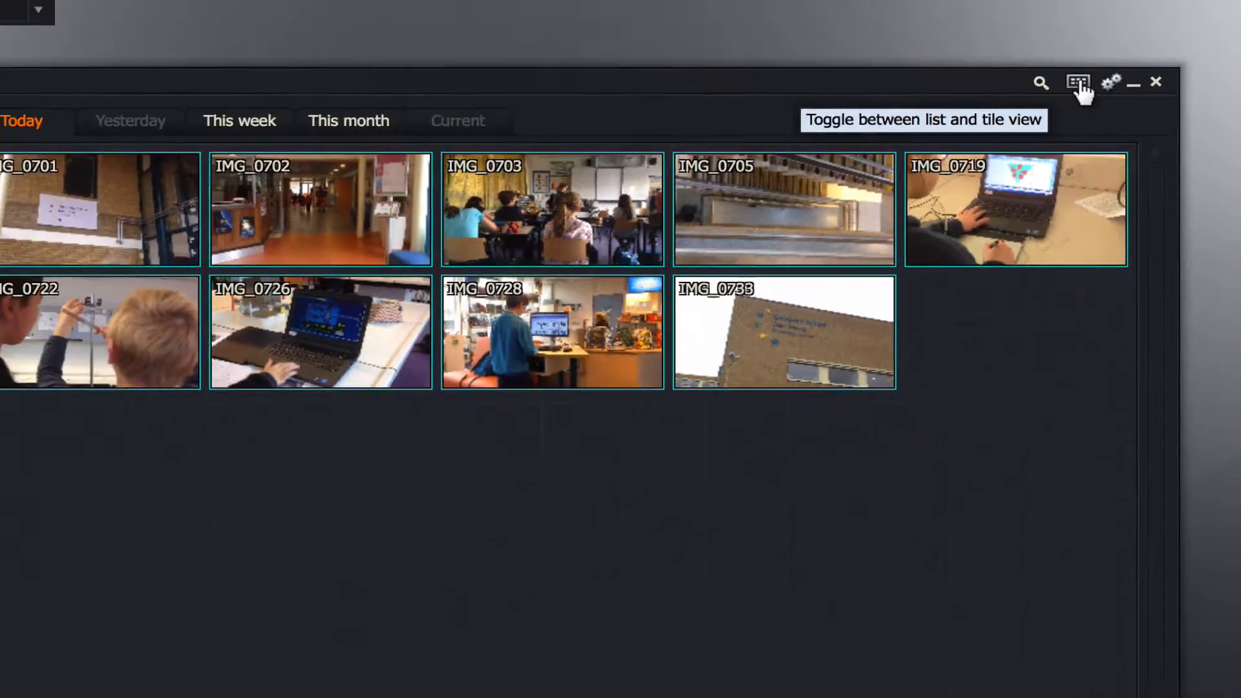
pyautogui.click(1089, 101)
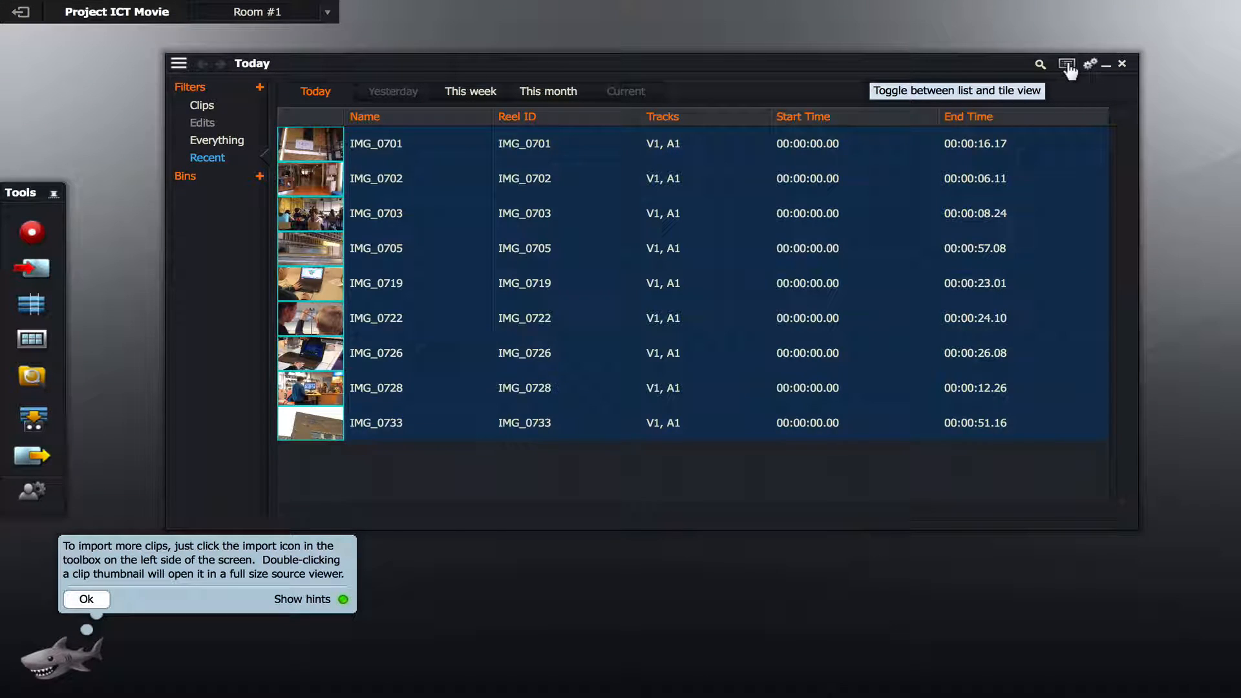
pyautogui.click(1067, 65)
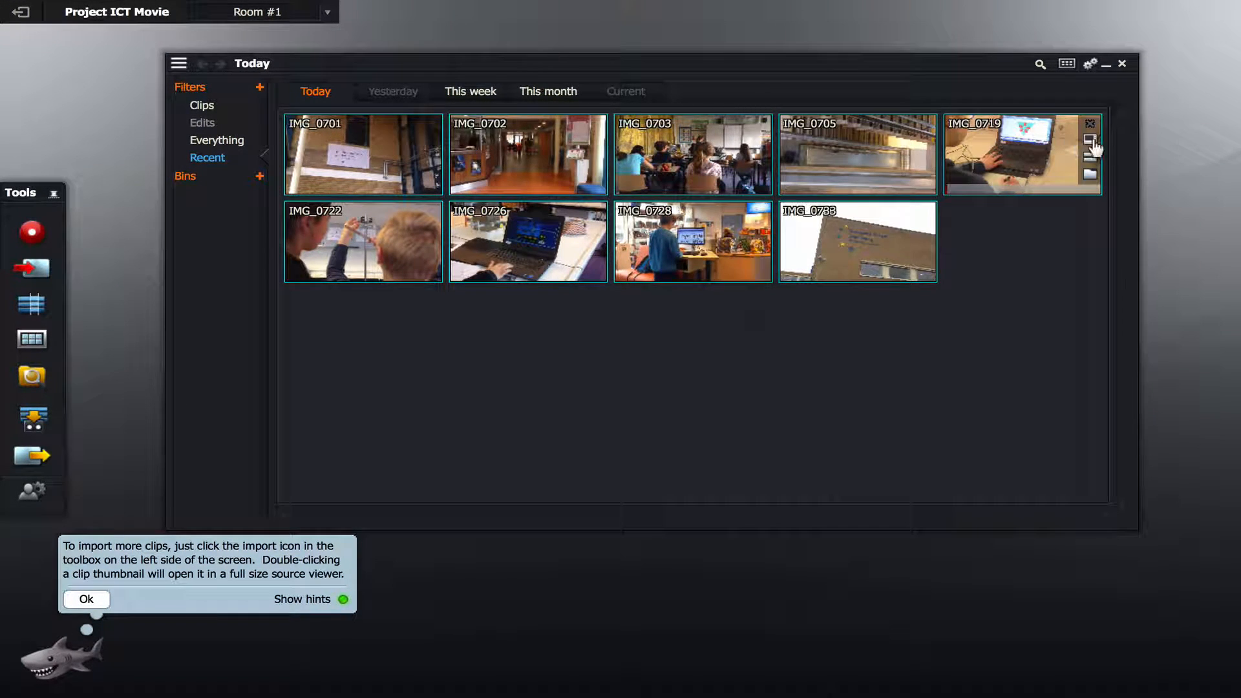
pyautogui.moveTo(1138, 528); pyautogui.dragTo(1143, 360)
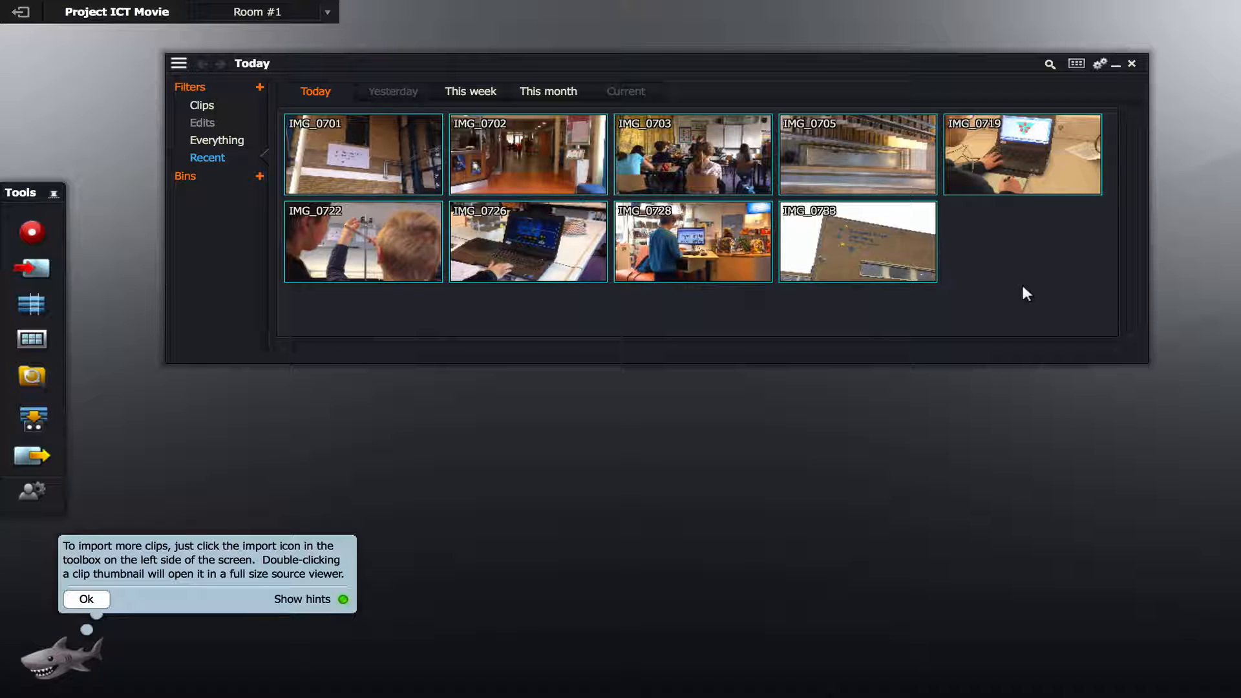
# Open clip IMG_0733 in a source viewer and preview its footage, returning the playhead to the clip's start.
pyautogui.doubleClick(844, 238)
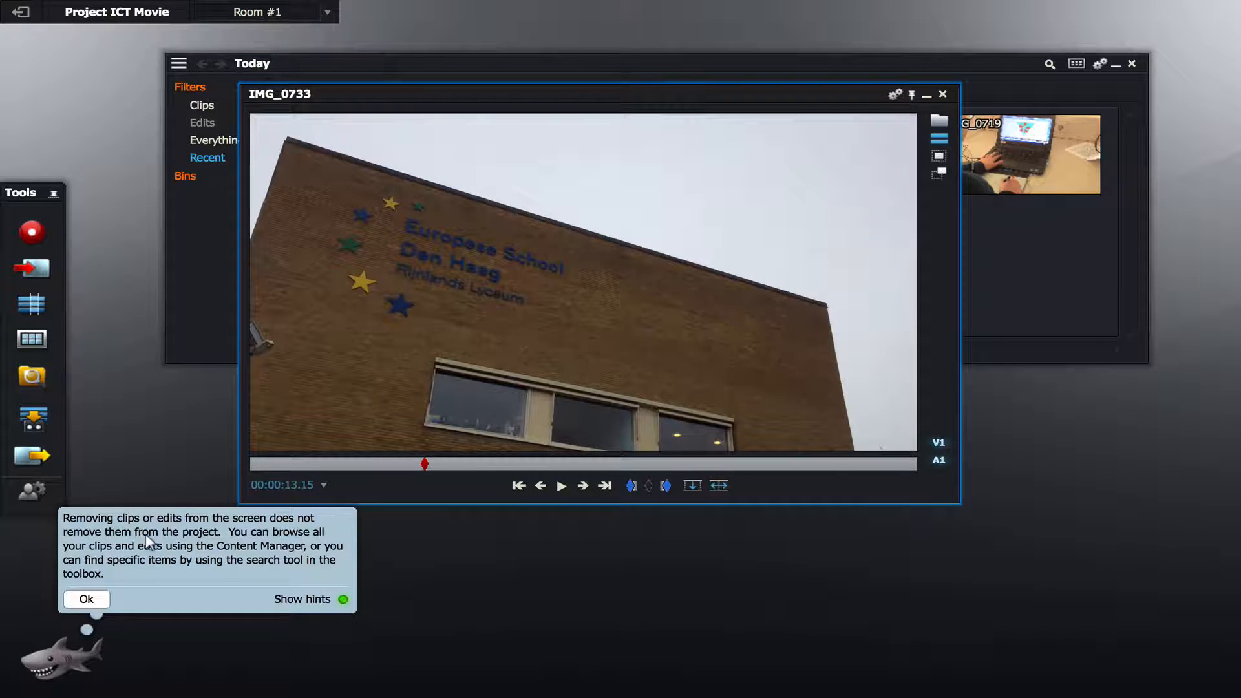
pyautogui.click(80, 599)
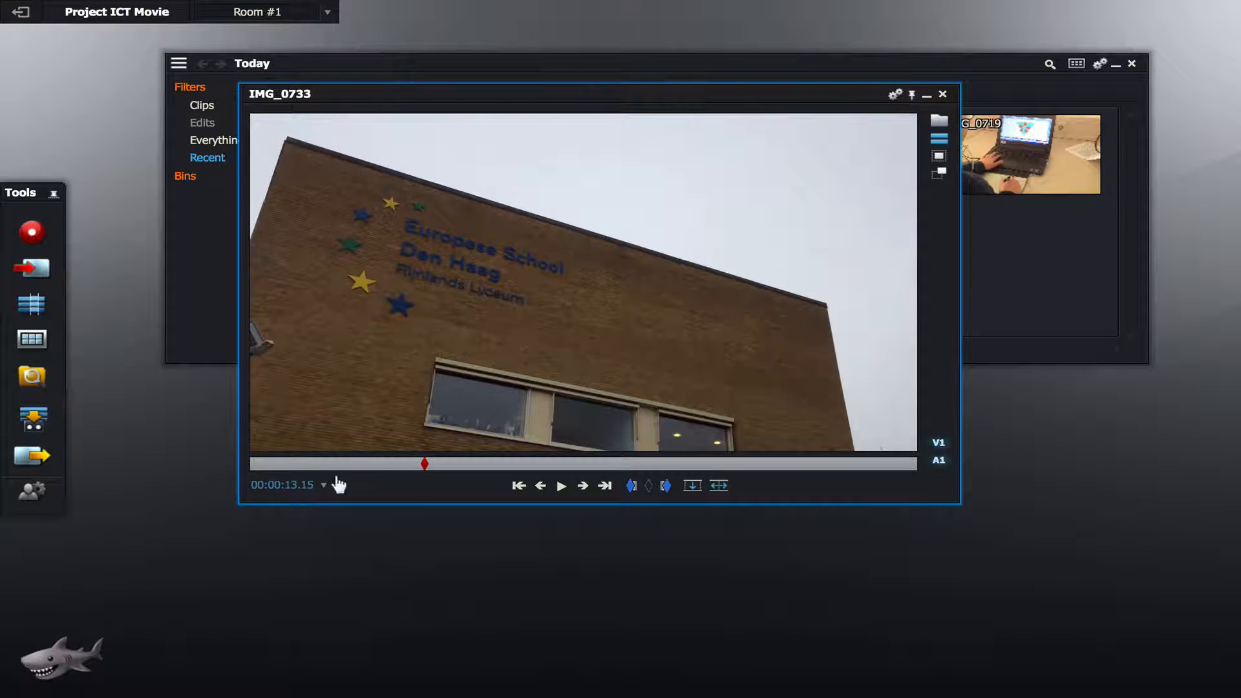
pyautogui.moveTo(412, 460); pyautogui.dragTo(210, 458)
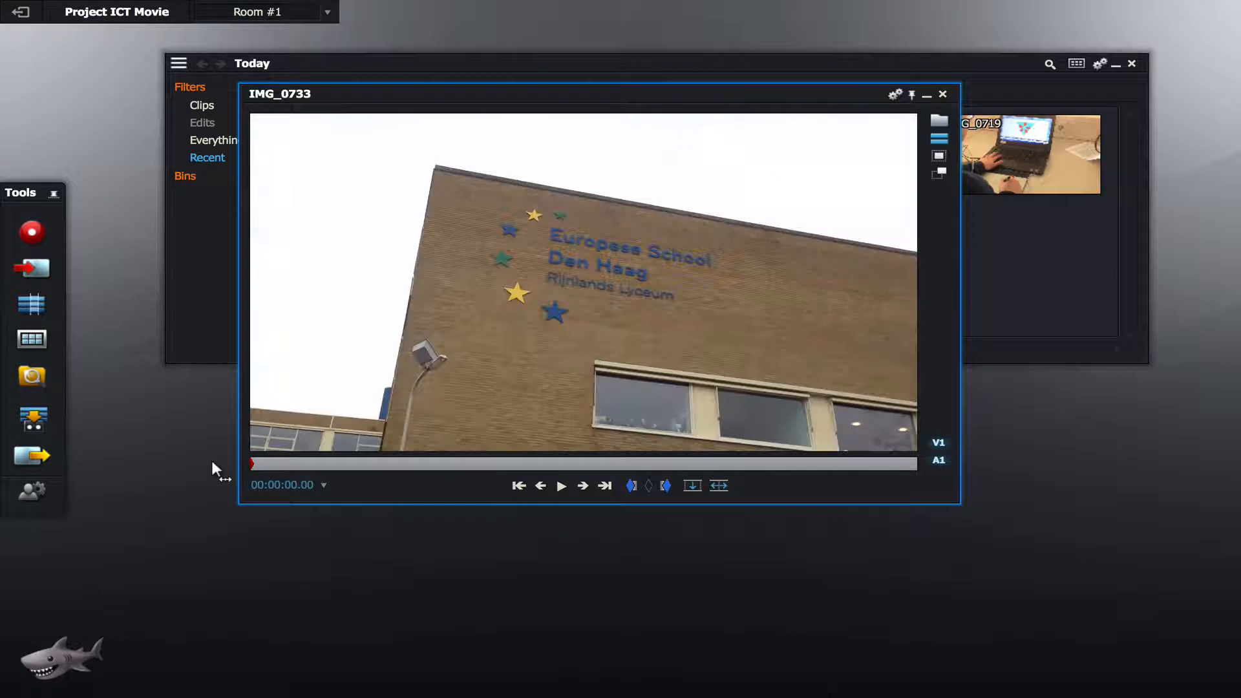
pyautogui.press('space')
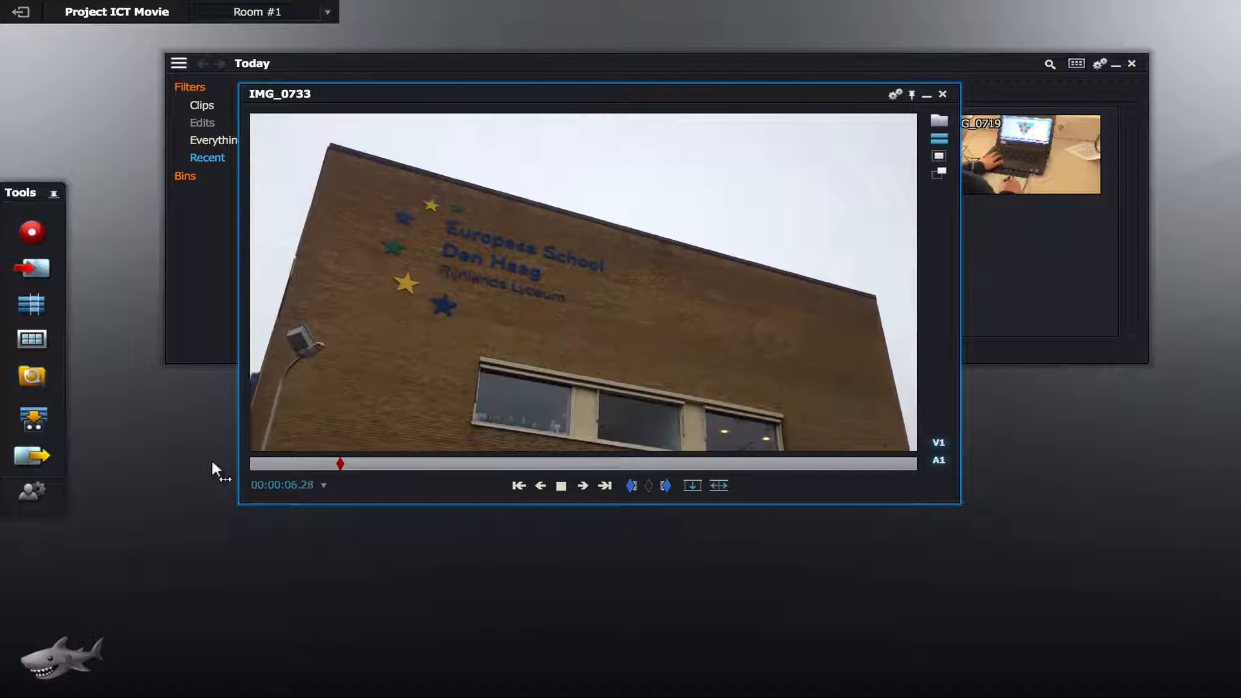
pyautogui.press('space')
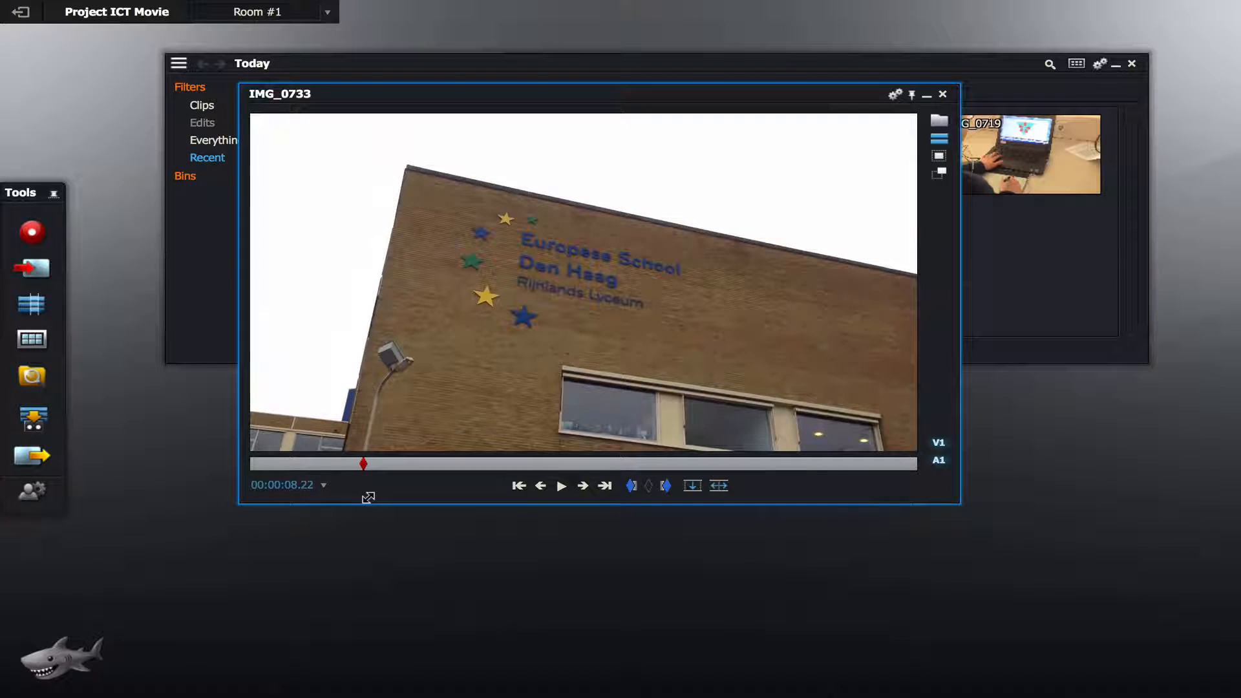
pyautogui.moveTo(360, 464); pyautogui.dragTo(761, 440)
pyautogui.moveTo(471, 463); pyautogui.dragTo(249, 463)
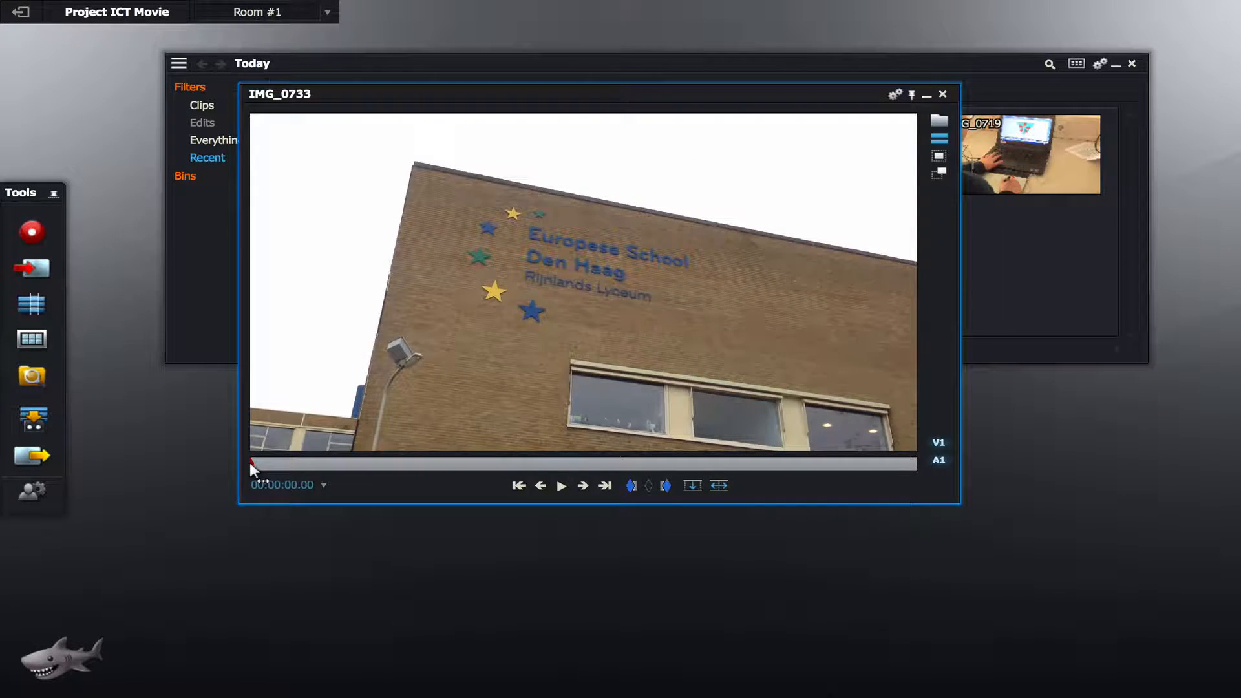
# Mark IMG_0733 from 00:00:02.01 to 00:00:05.21 and place the marked section into a new edit using Replace.
pyautogui.press('space')
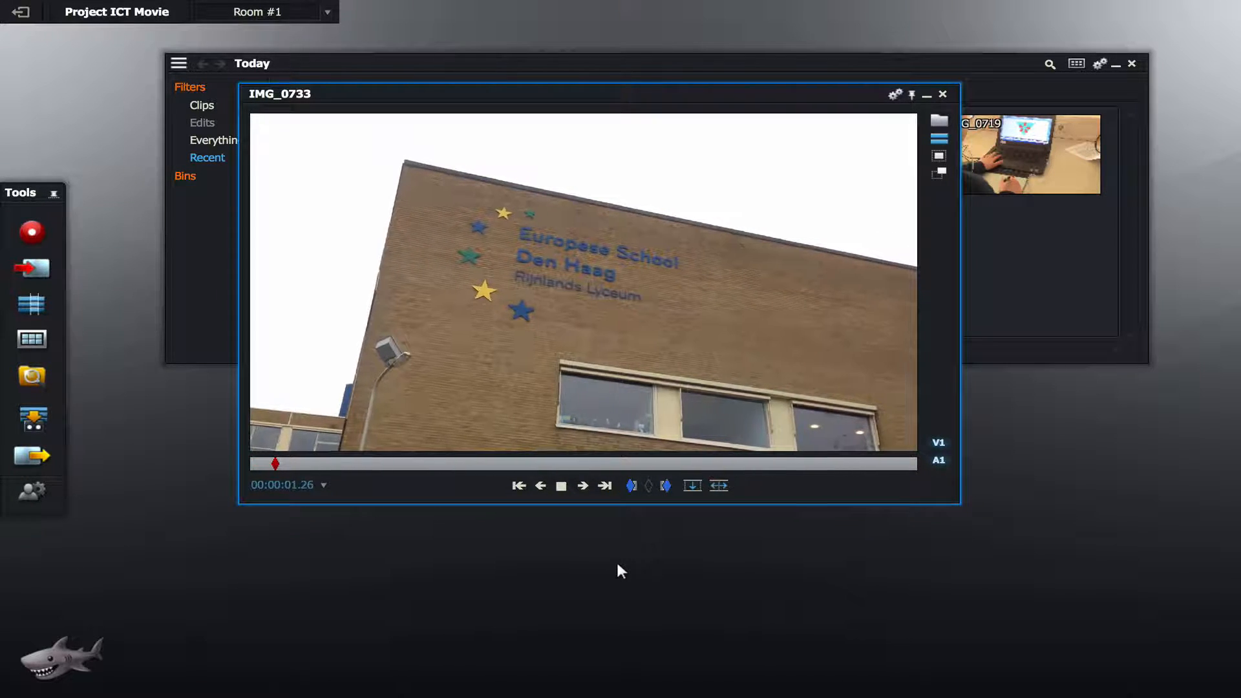
pyautogui.press('space')
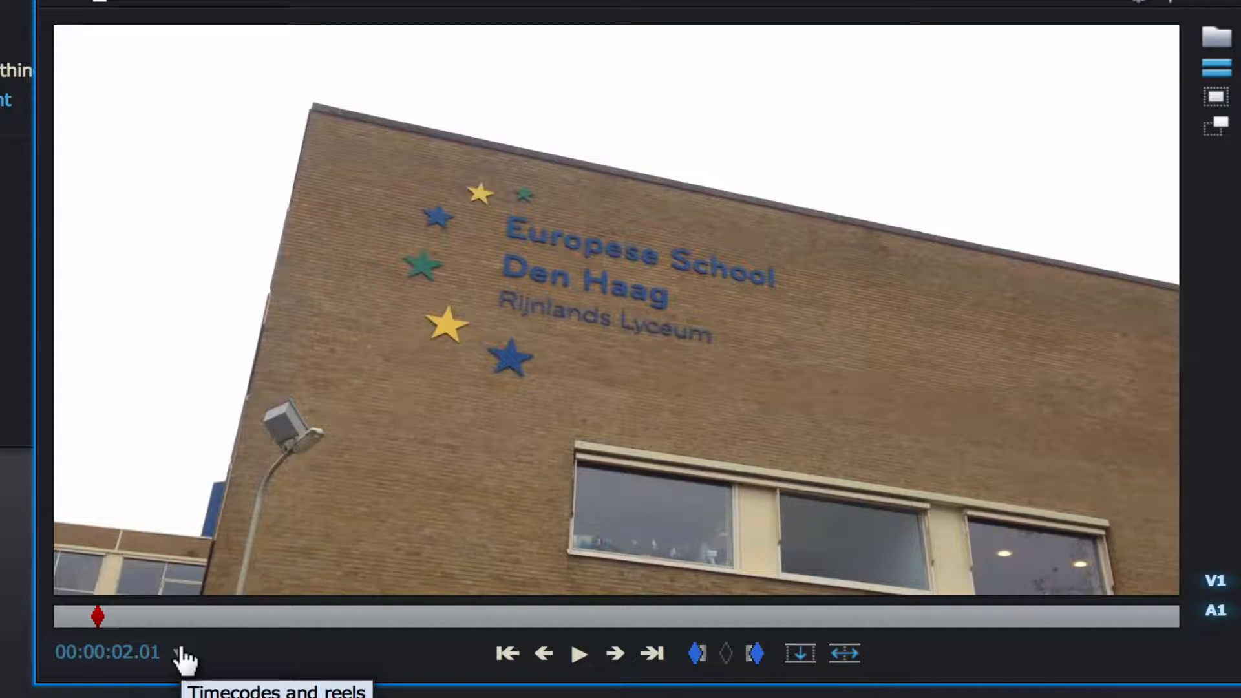
pyautogui.click(696, 654)
pyautogui.press('space')
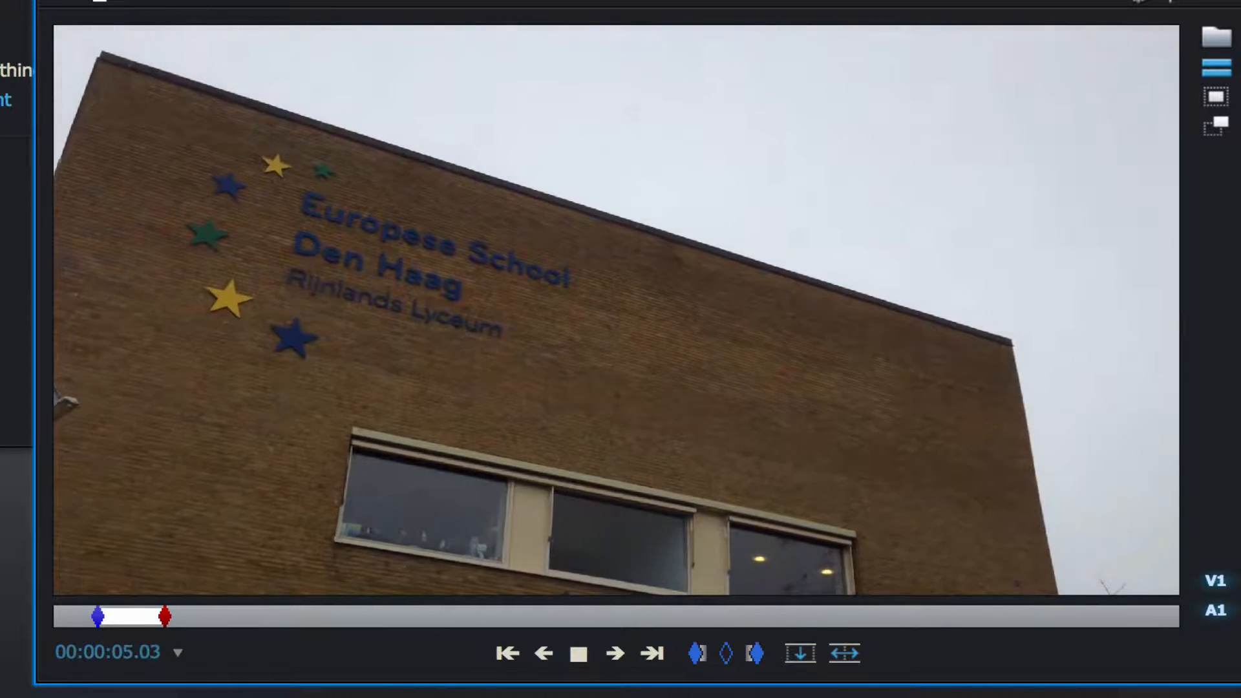
pyautogui.press('space')
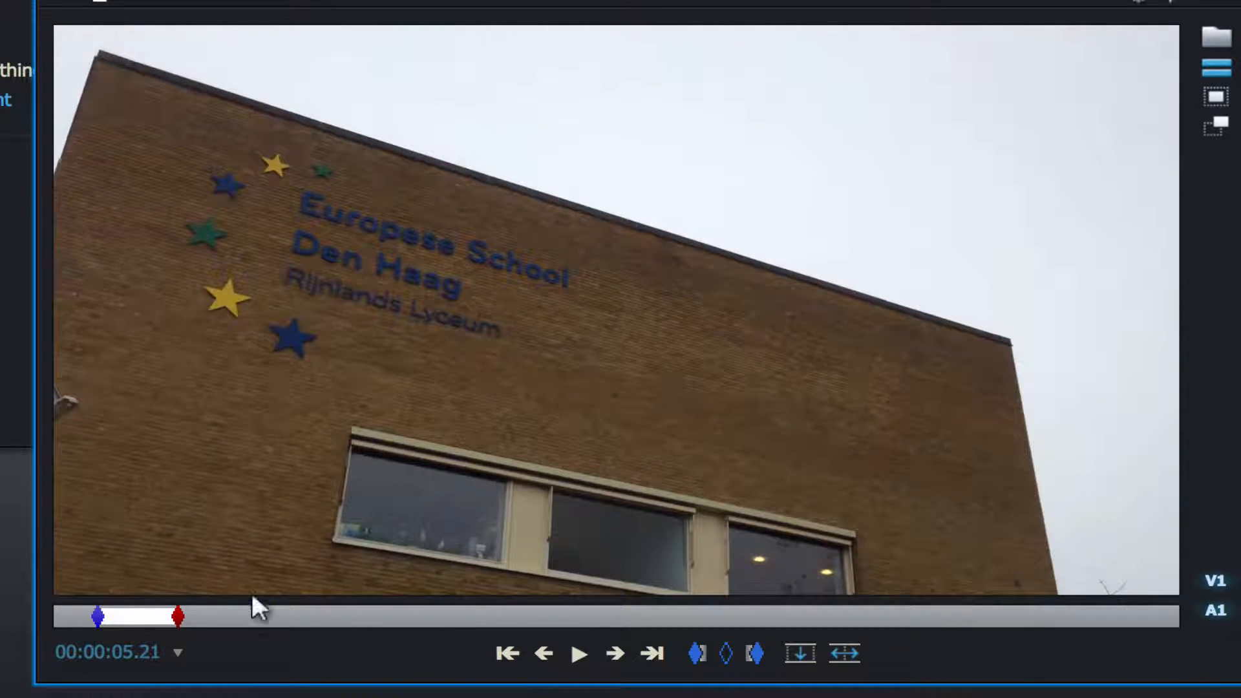
pyautogui.click(755, 654)
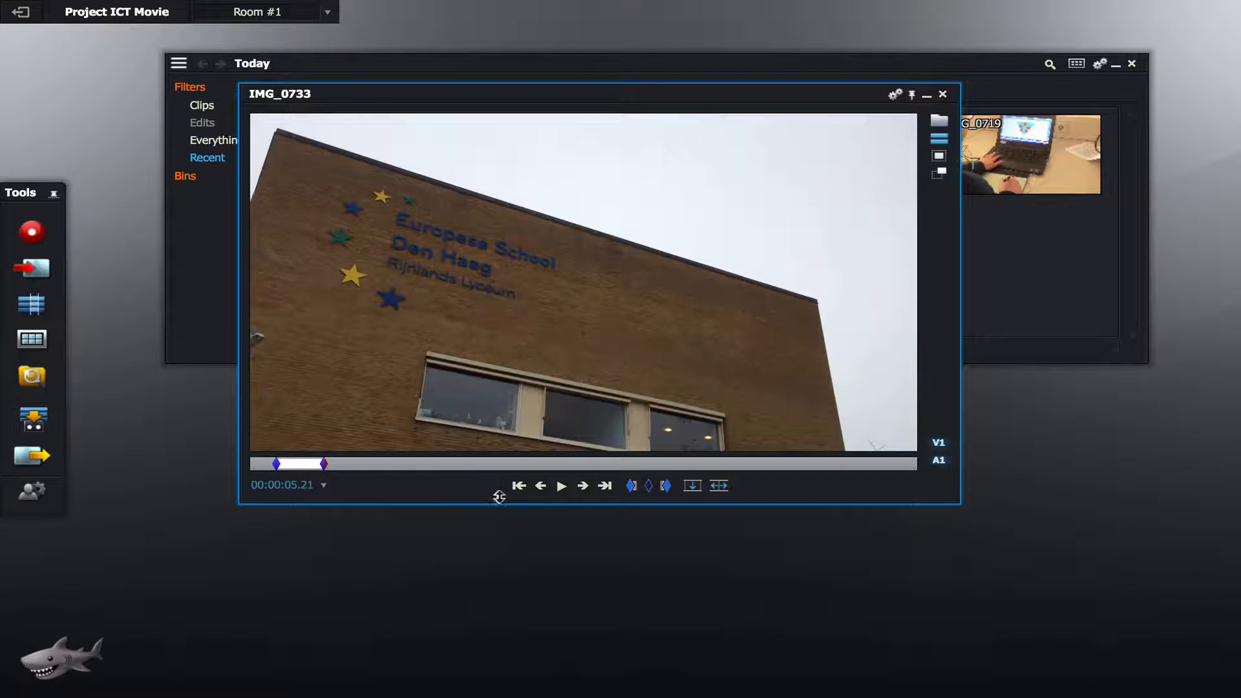
pyautogui.moveTo(695, 495)
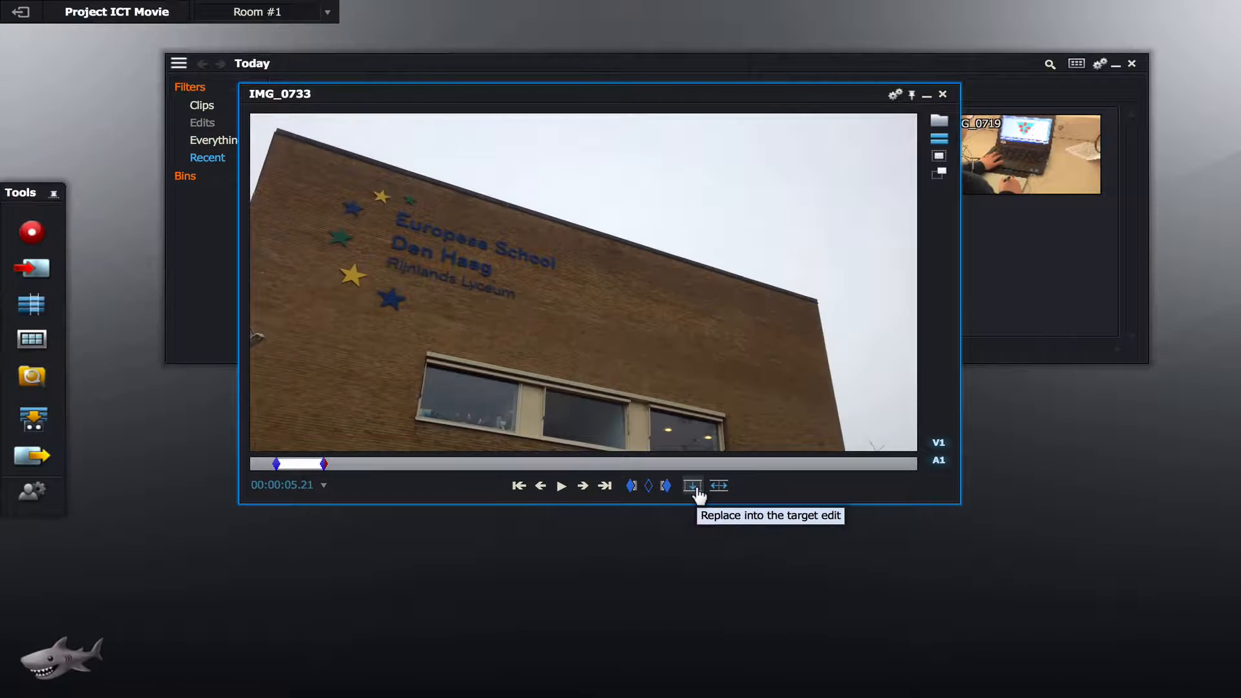
pyautogui.click(716, 387)
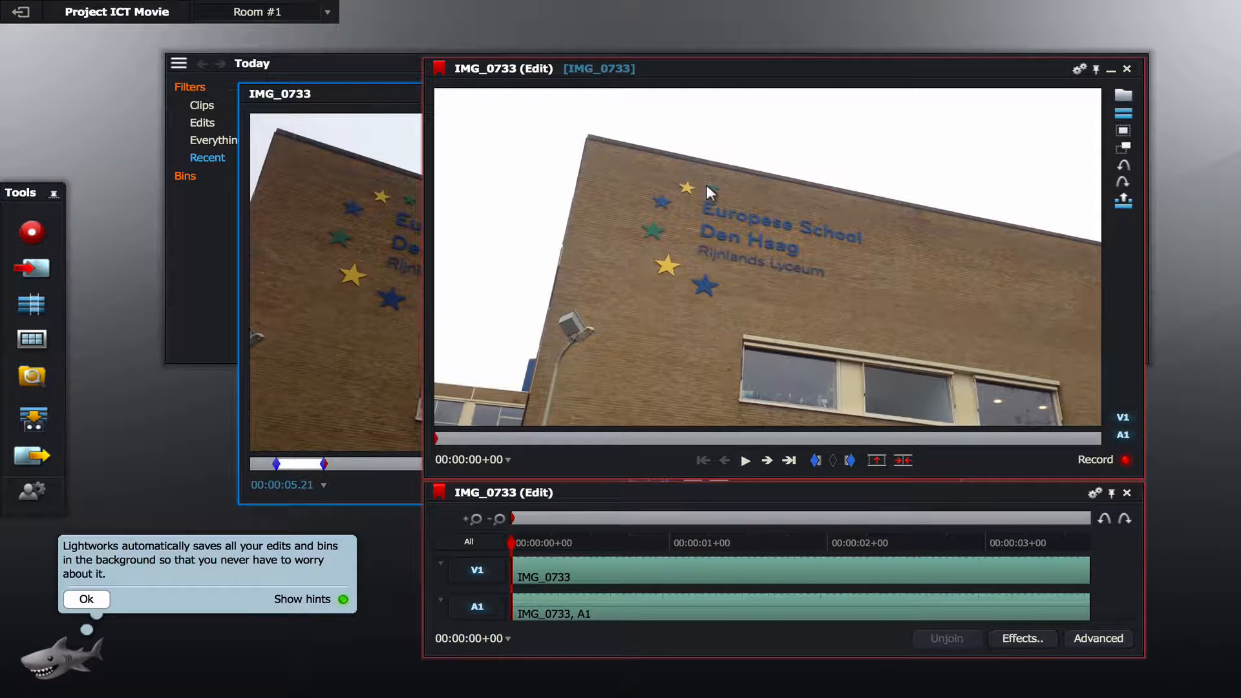
# Close the IMG_0733 source viewer and arrange the workspace with the edit viewer in the upper corner and an enlarged timeline below it.
pyautogui.moveTo(675, 79); pyautogui.dragTo(778, 33)
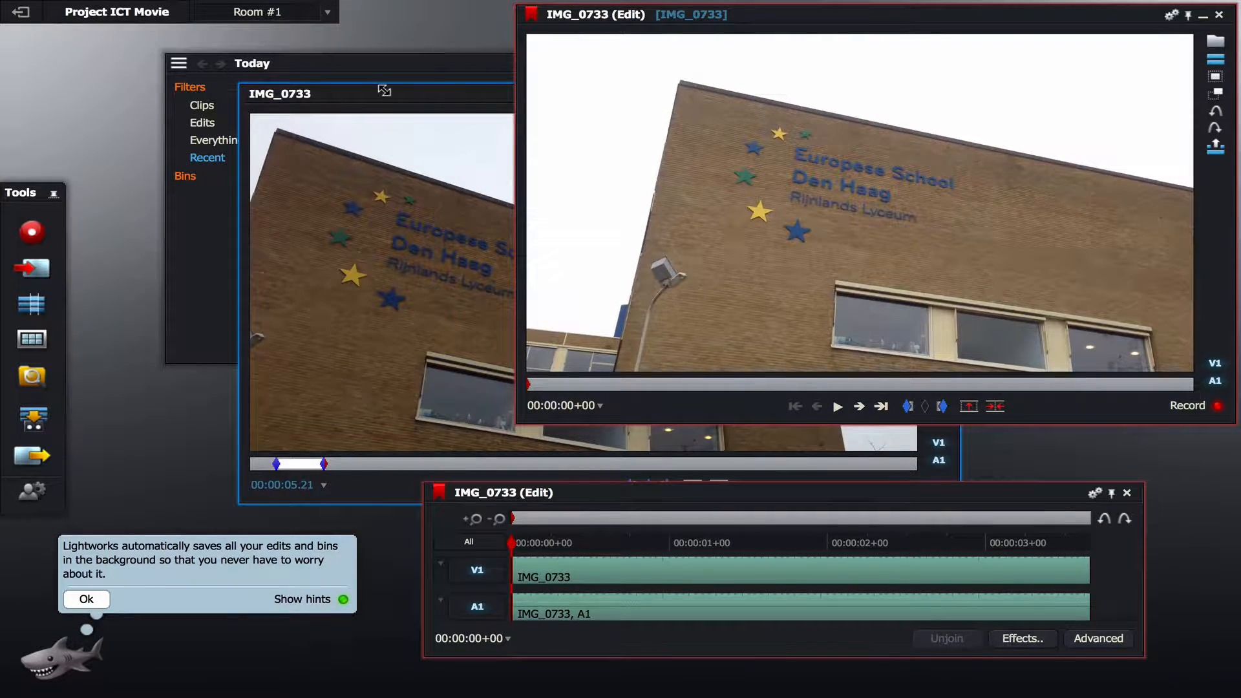
pyautogui.moveTo(381, 92); pyautogui.dragTo(200, 42)
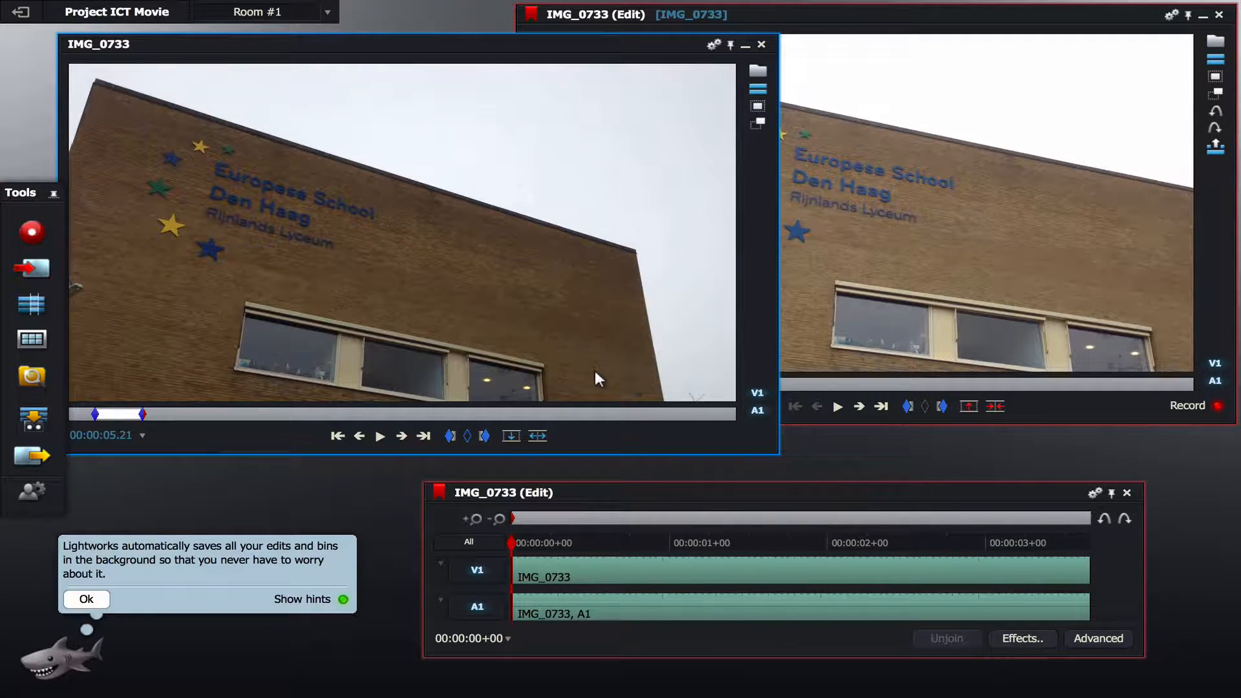
pyautogui.click(763, 44)
pyautogui.click(85, 599)
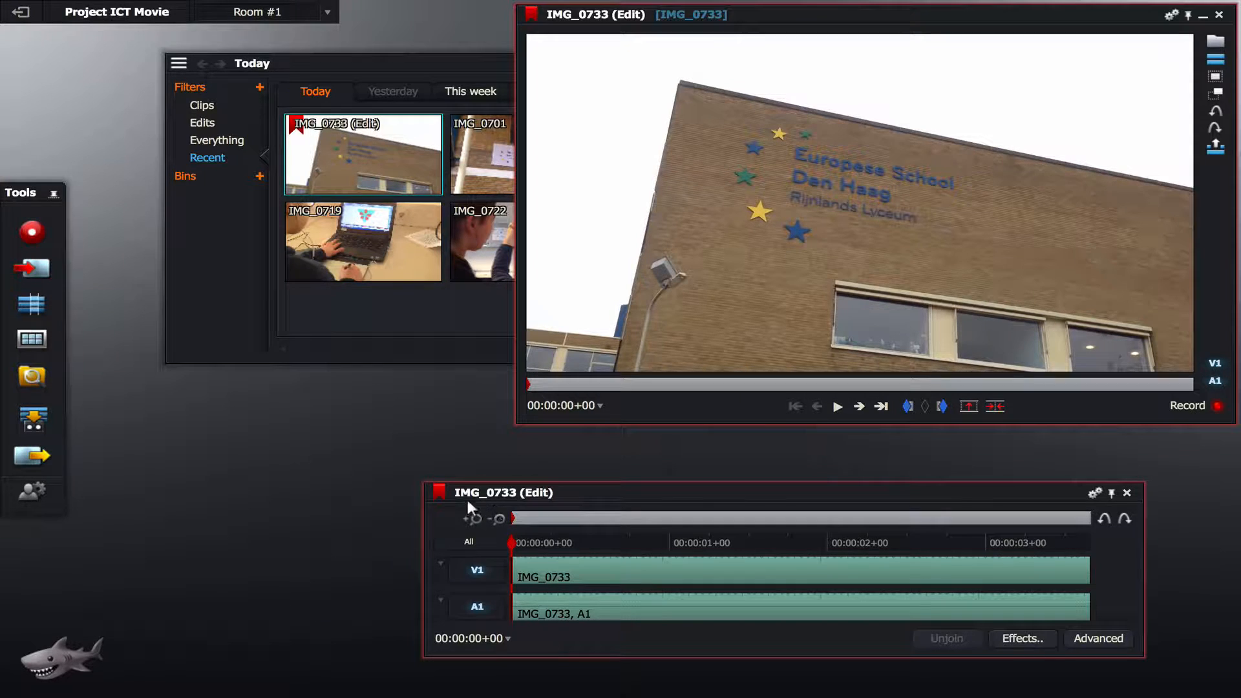
pyautogui.moveTo(417, 486); pyautogui.dragTo(88, 470)
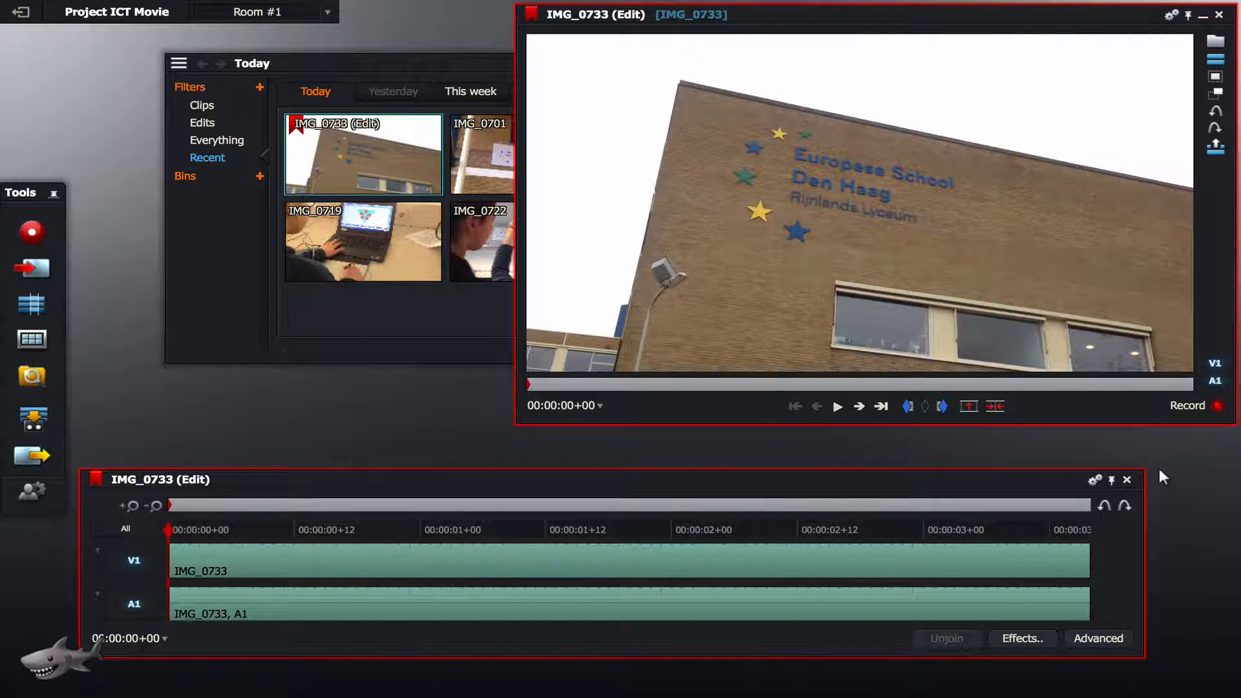
pyautogui.moveTo(1144, 469); pyautogui.dragTo(1236, 430)
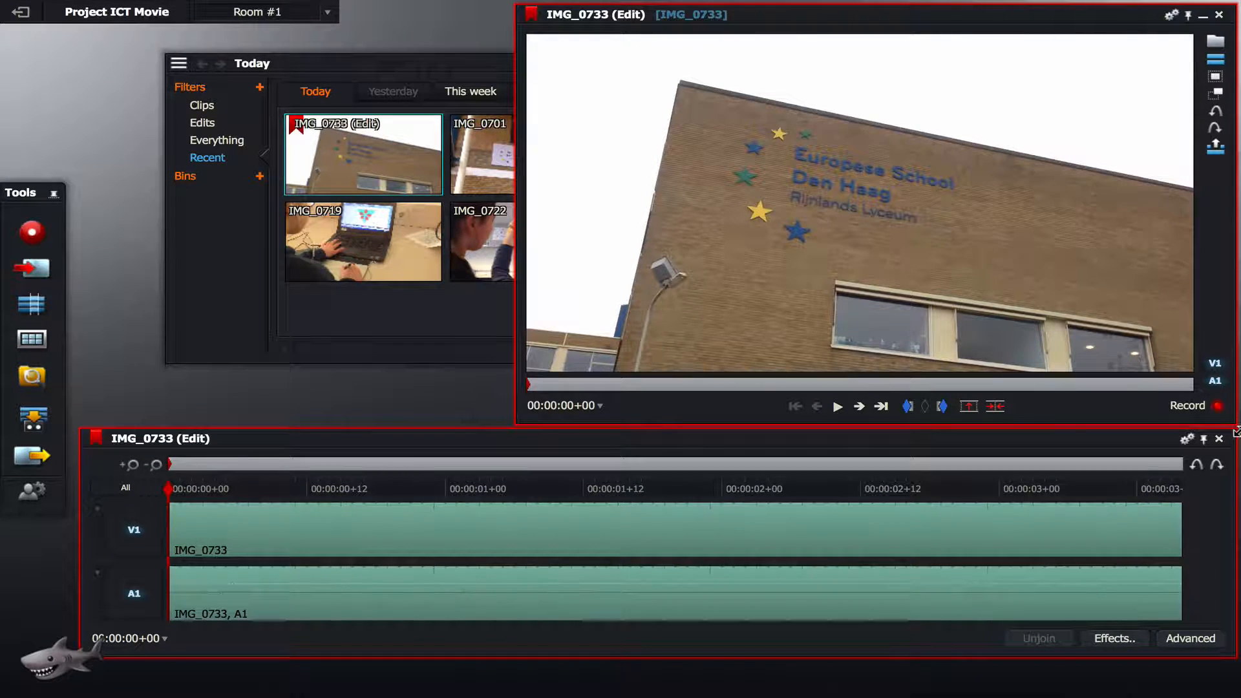
# Jump between the start and end of the edit and play it through from the beginning.
pyautogui.press('End')
pyautogui.press('Home')
pyautogui.press('End')
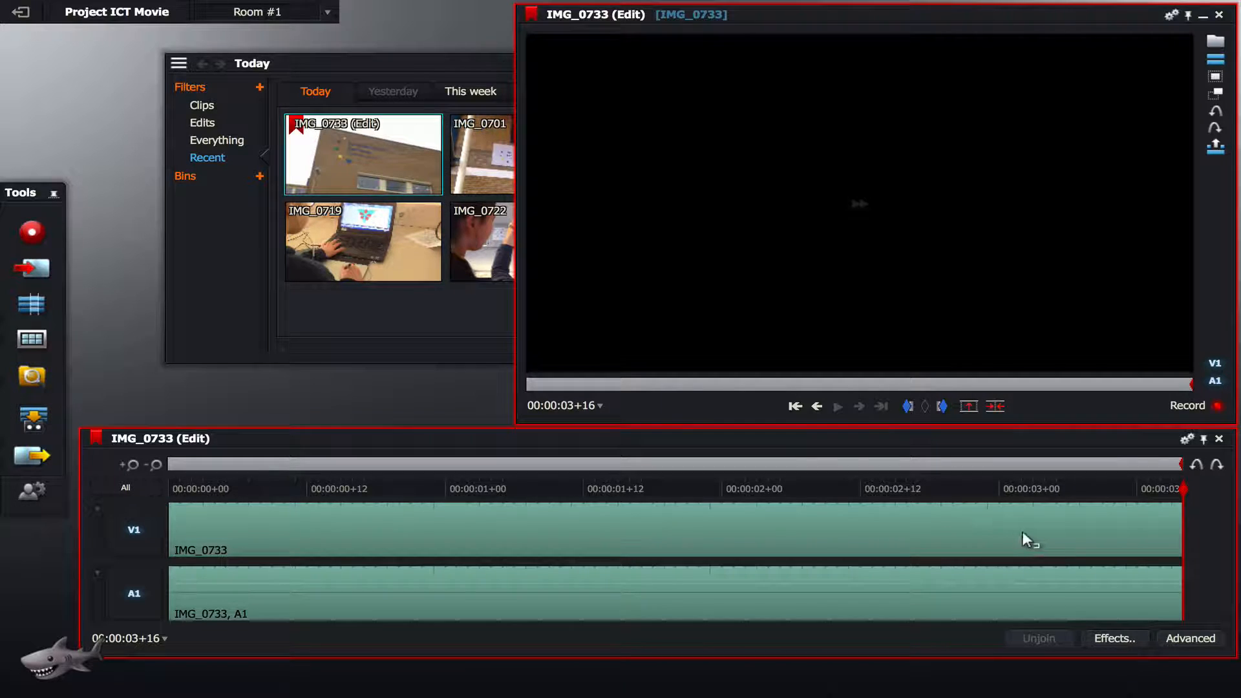
pyautogui.click(171, 488)
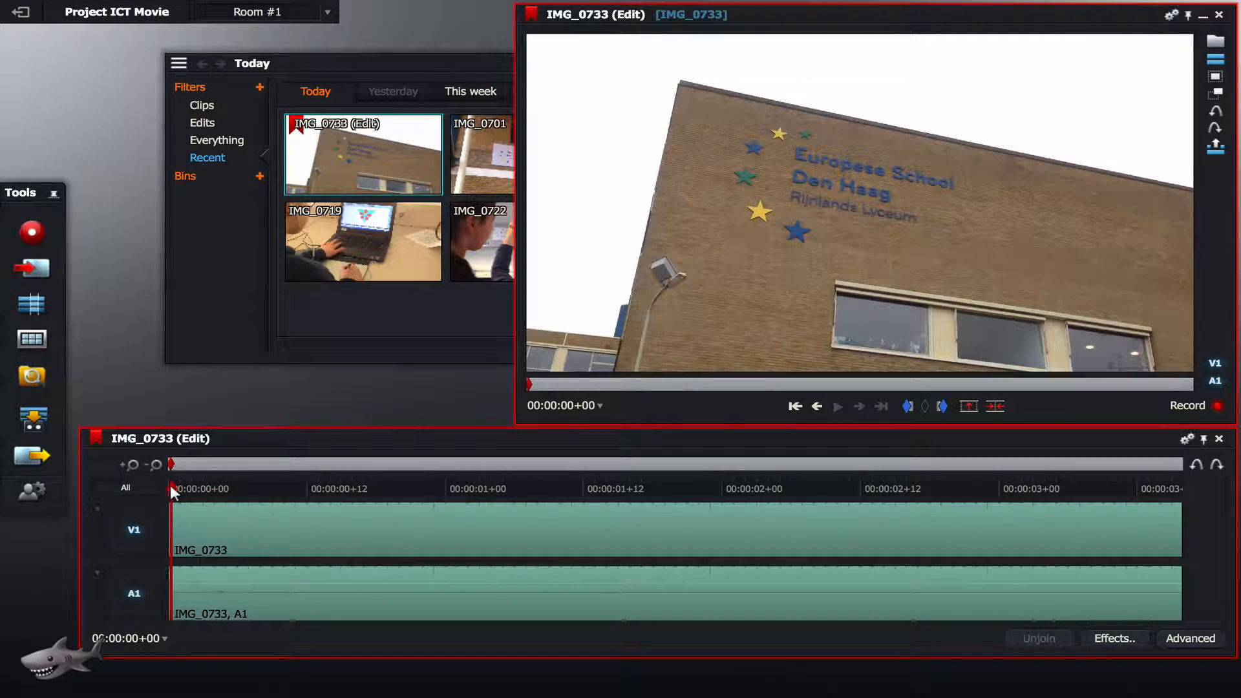
pyautogui.press('space')
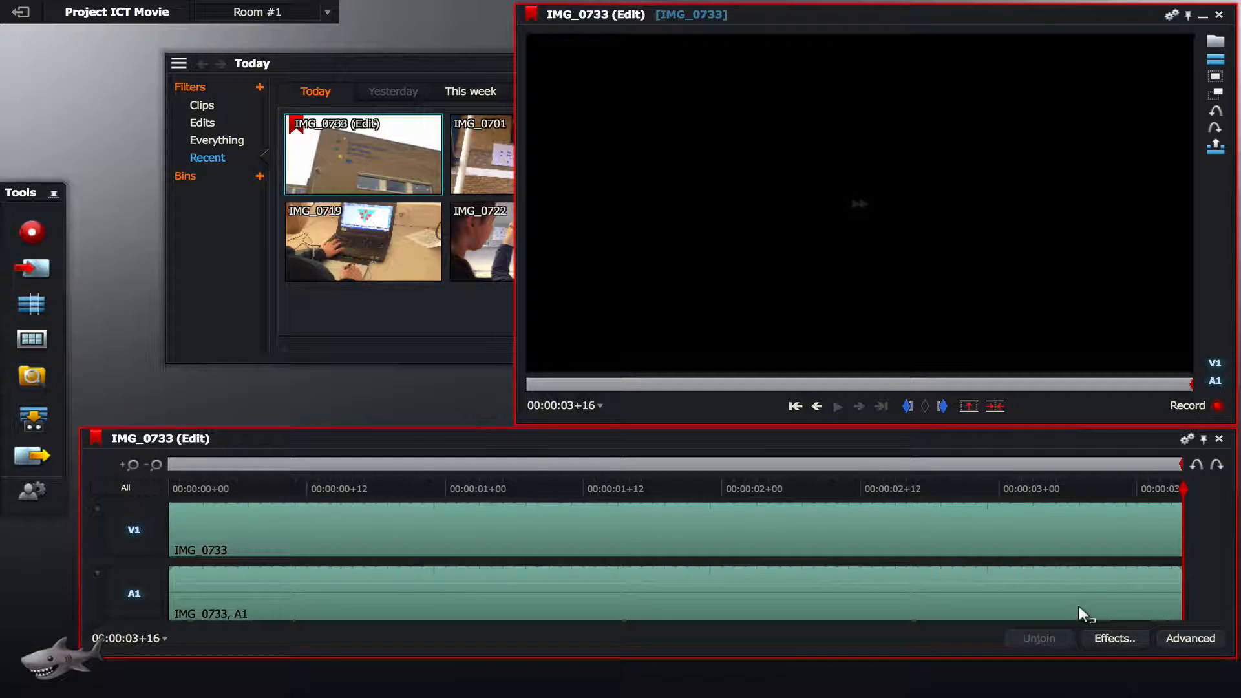
# Open clip IMG_0701 in a source viewer, preview its footage and position the playhead at 00:00:06.01.
pyautogui.click(452, 318)
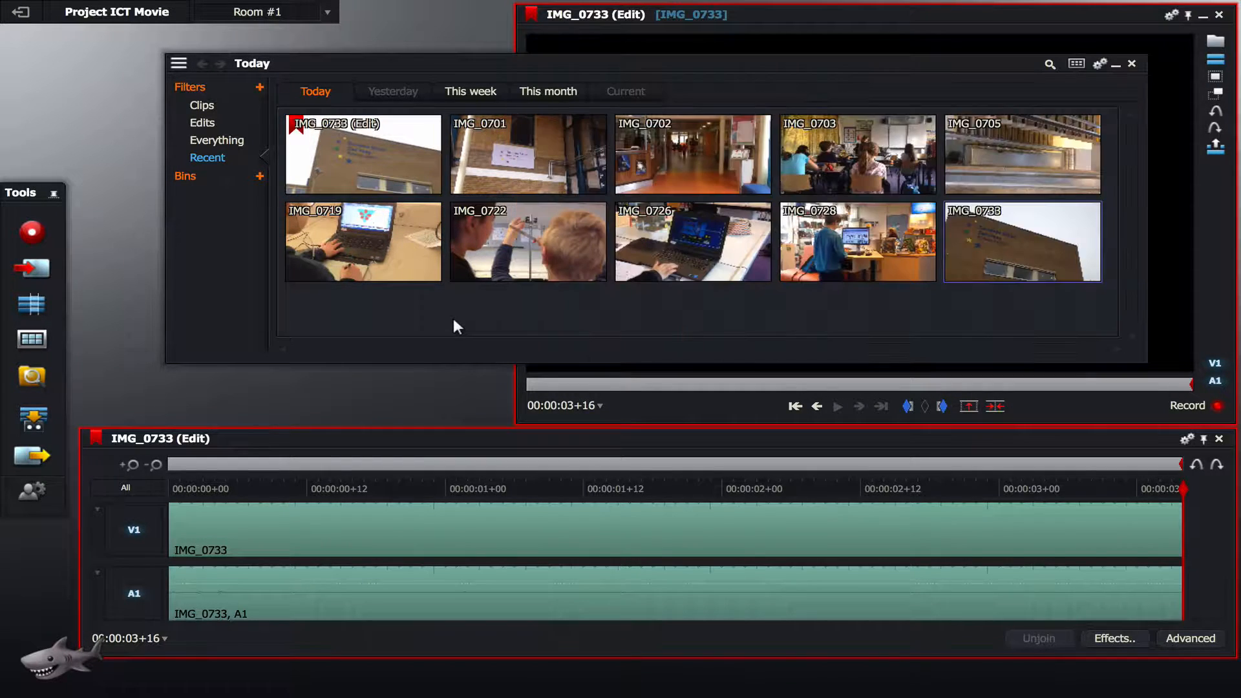
pyautogui.doubleClick(521, 167)
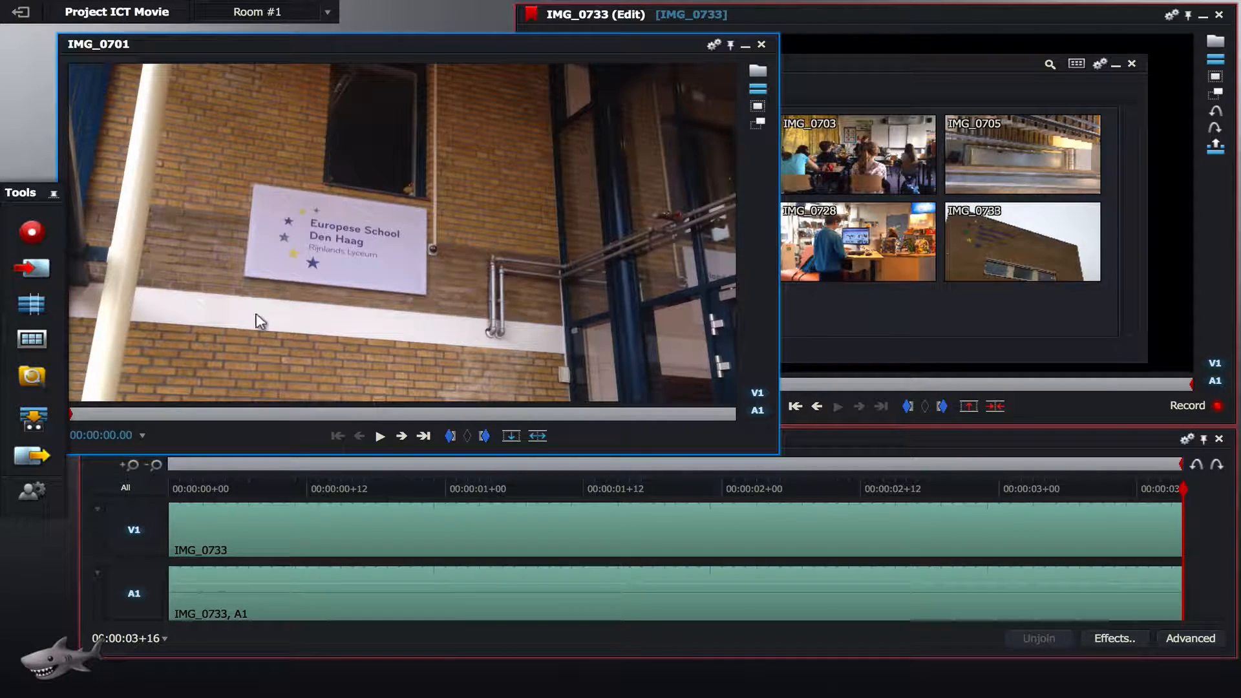
pyautogui.press('space')
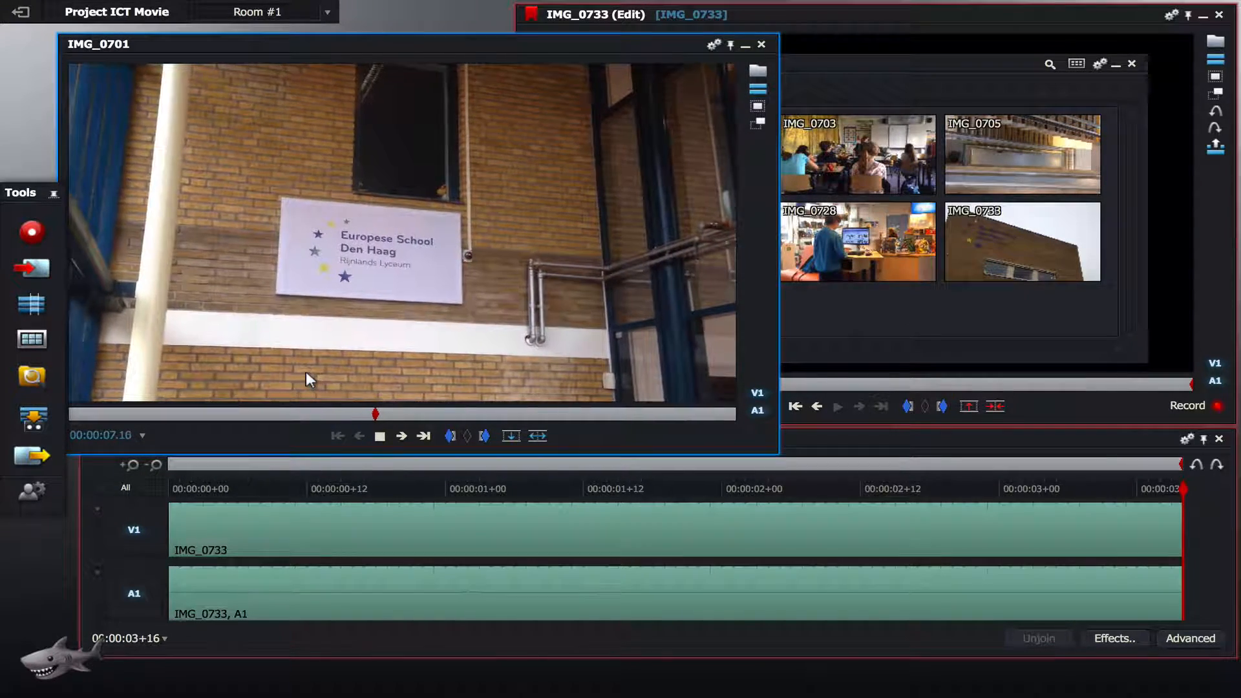
pyautogui.moveTo(380, 414); pyautogui.dragTo(312, 413)
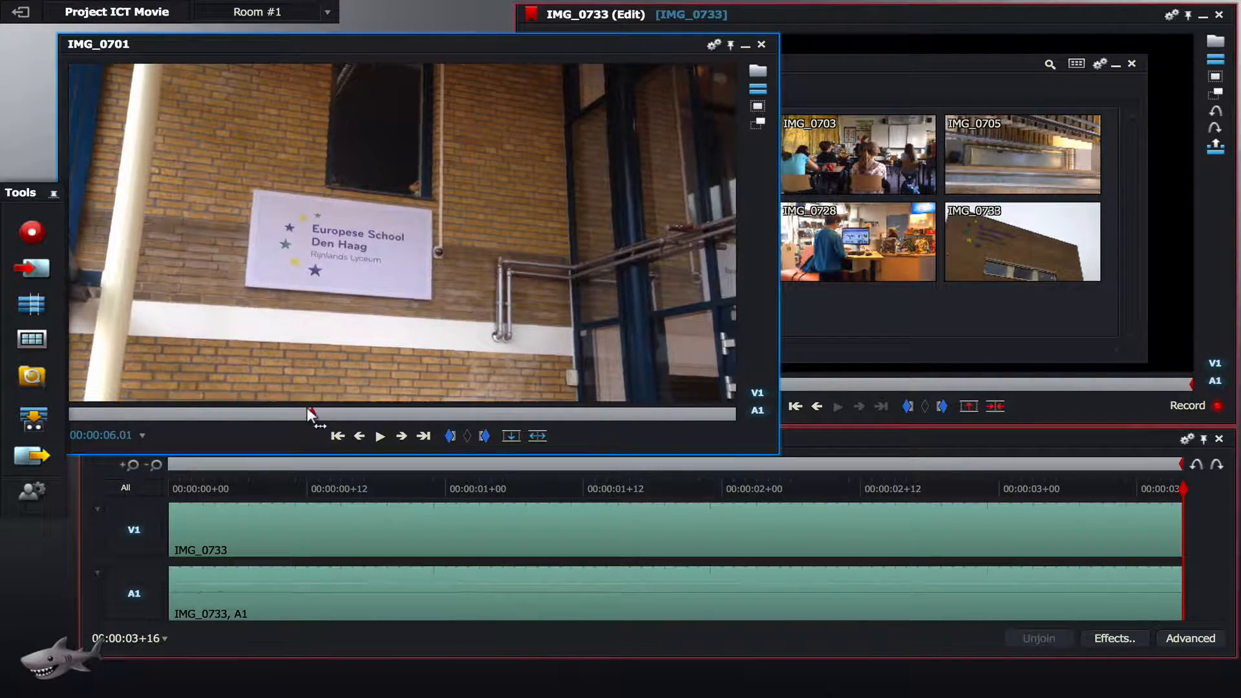
# Mark IMG_0701 from 00:00:06.01 to 00:00:12.18 and add the marked section at the end of the edit using Replace.
pyautogui.click(451, 439)
pyautogui.press('space')
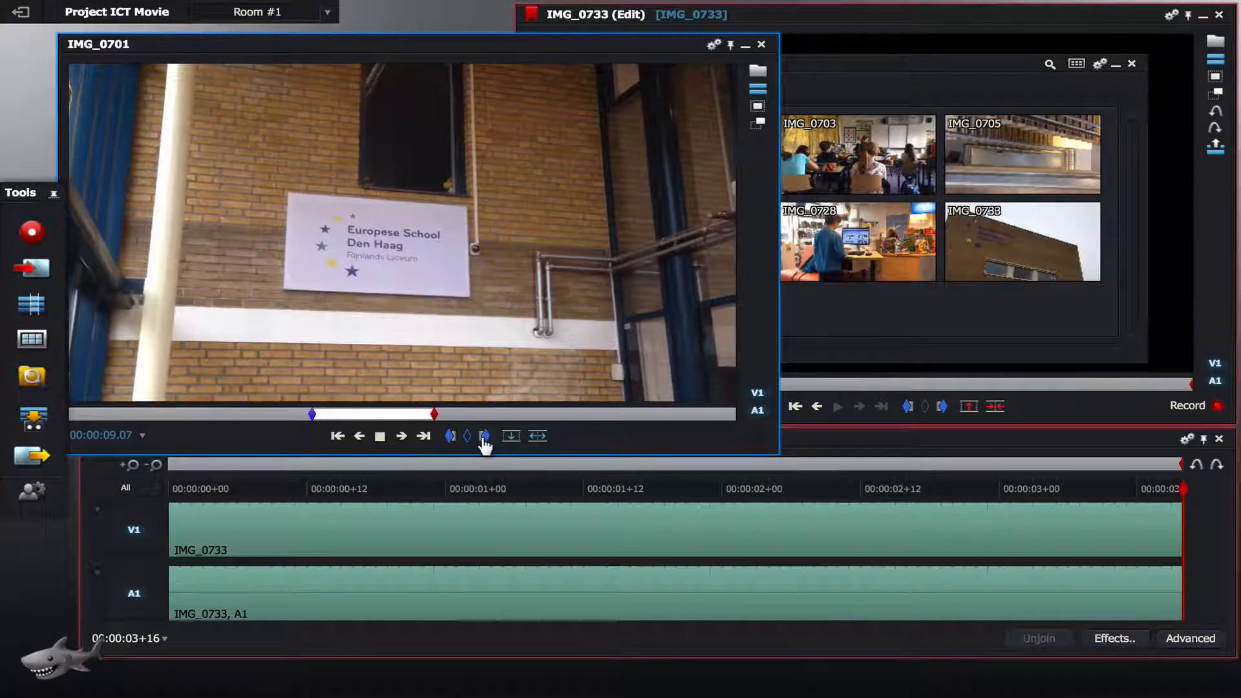
pyautogui.click(484, 436)
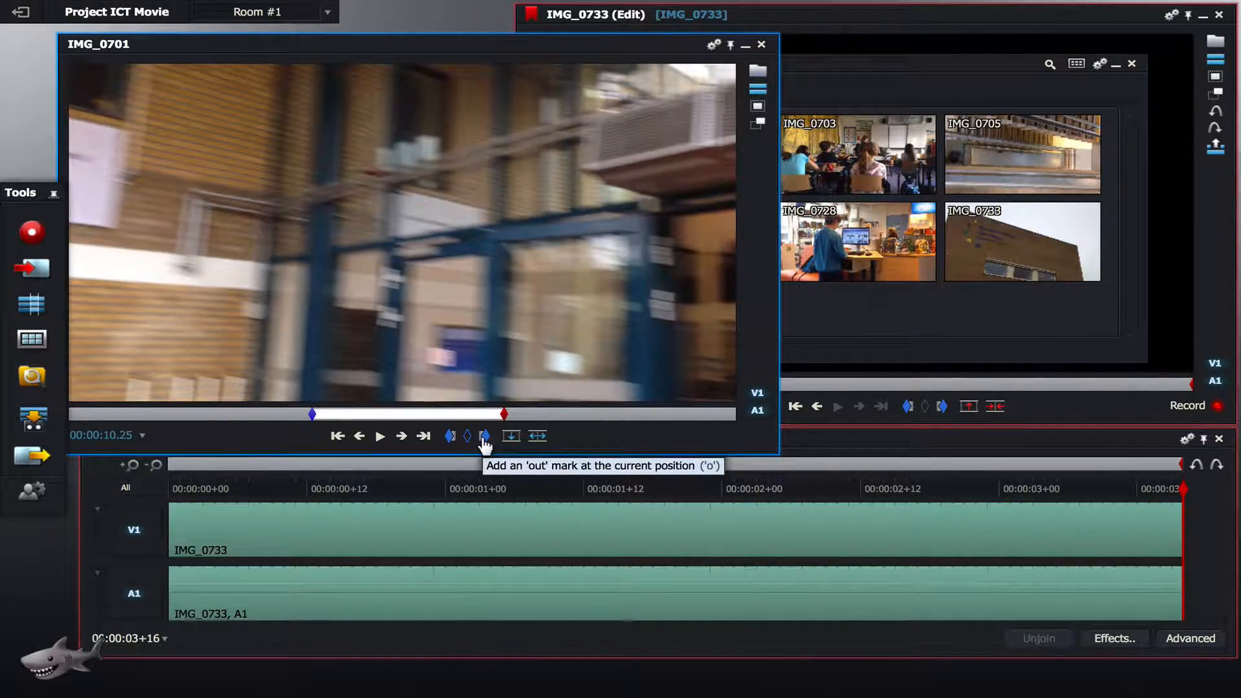
pyautogui.press('space')
pyautogui.click(484, 435)
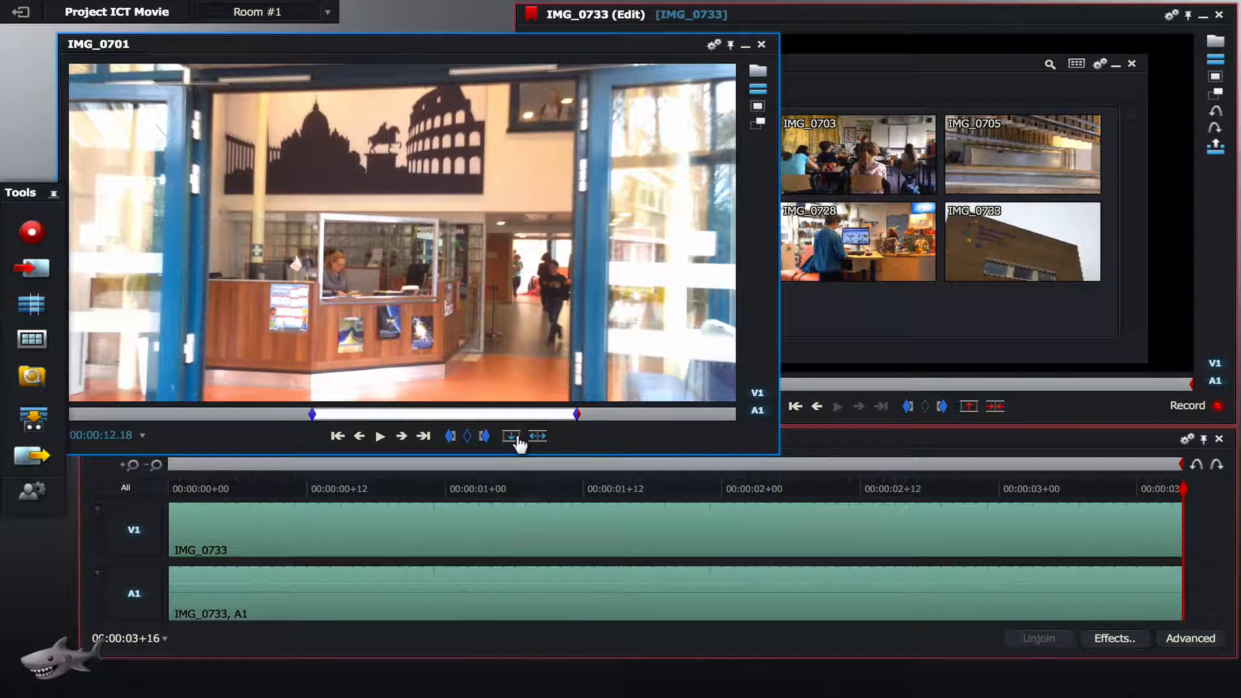
pyautogui.click(512, 440)
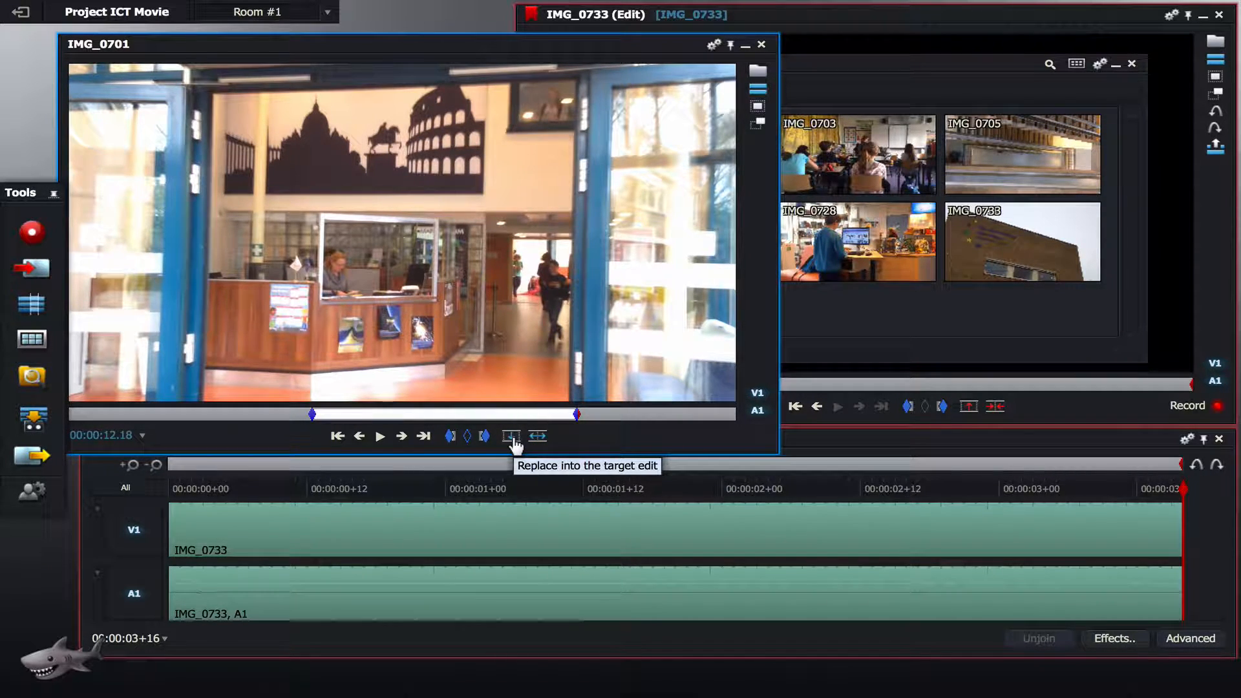
pyautogui.click(513, 437)
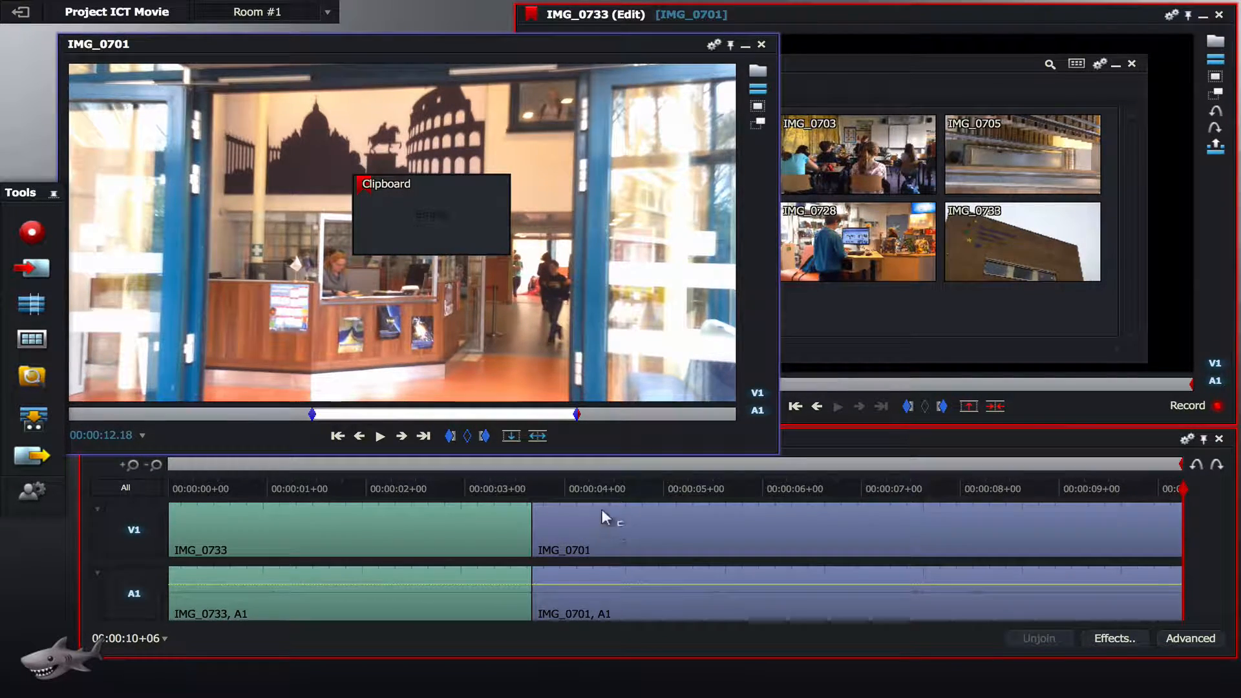
# Play the edit across the cut from IMG_0733 to IMG_0701, scrub further into IMG_0701 and return to the edit's end.
pyautogui.moveTo(349, 490); pyautogui.dragTo(453, 505)
pyautogui.press('space')
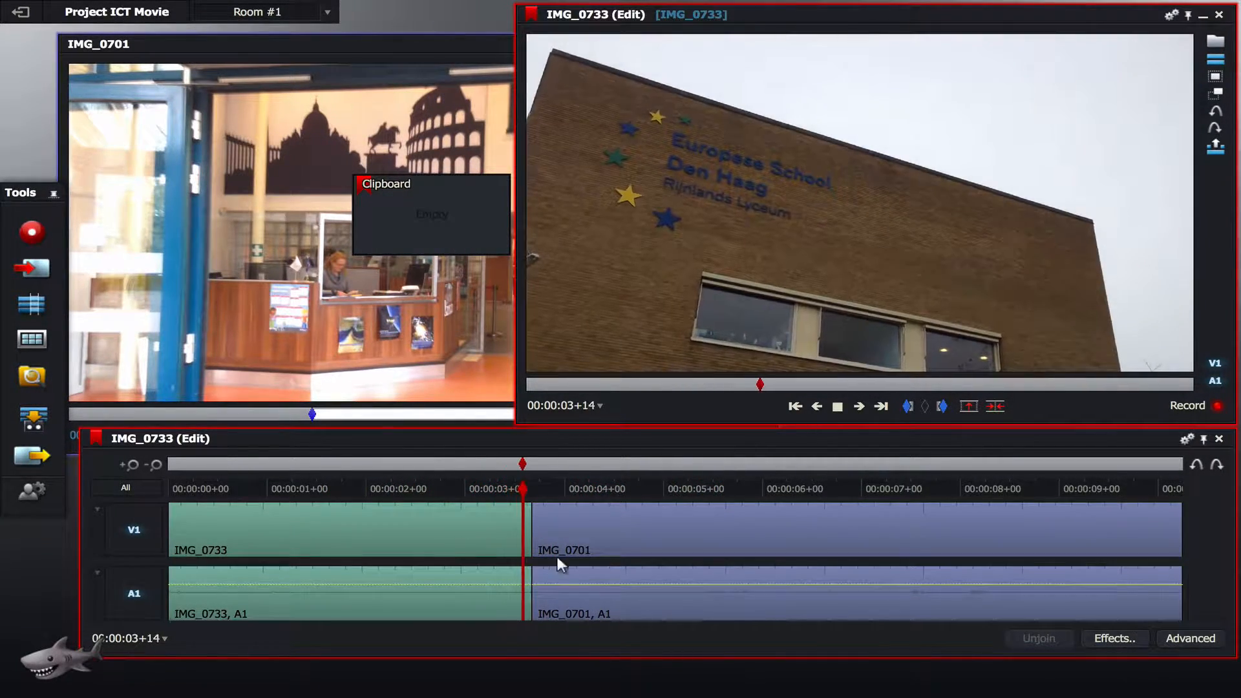
pyautogui.press('space')
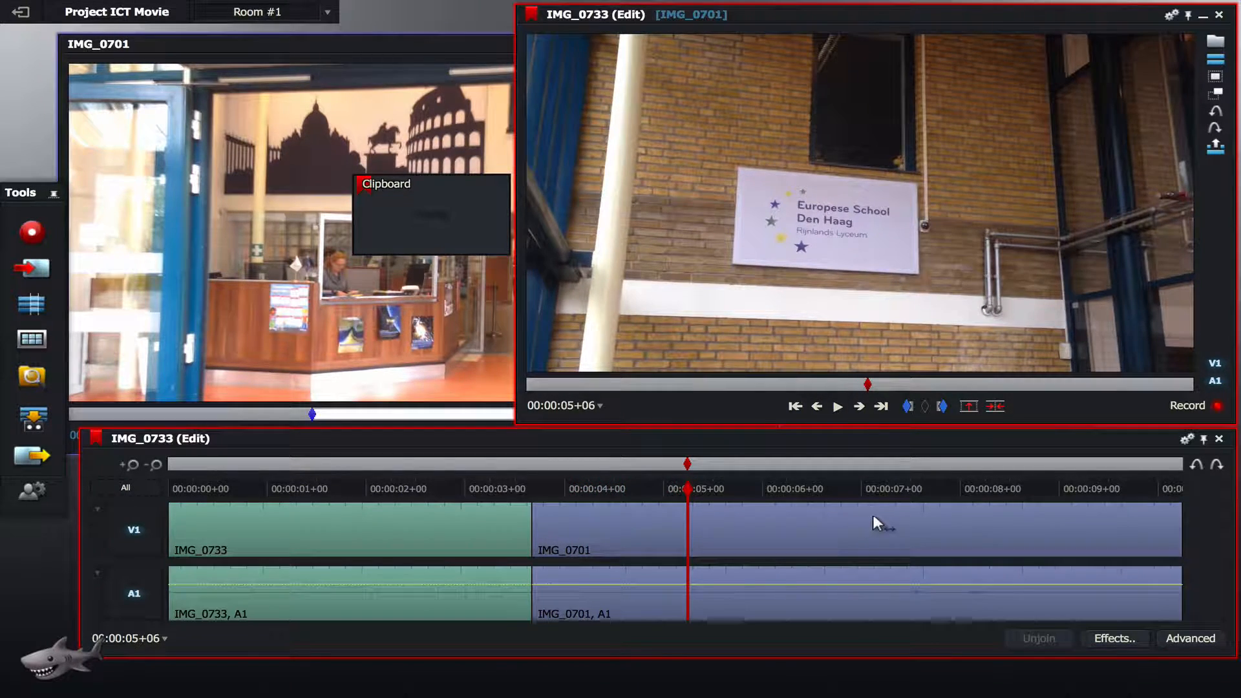
pyautogui.moveTo(687, 483); pyautogui.dragTo(795, 484)
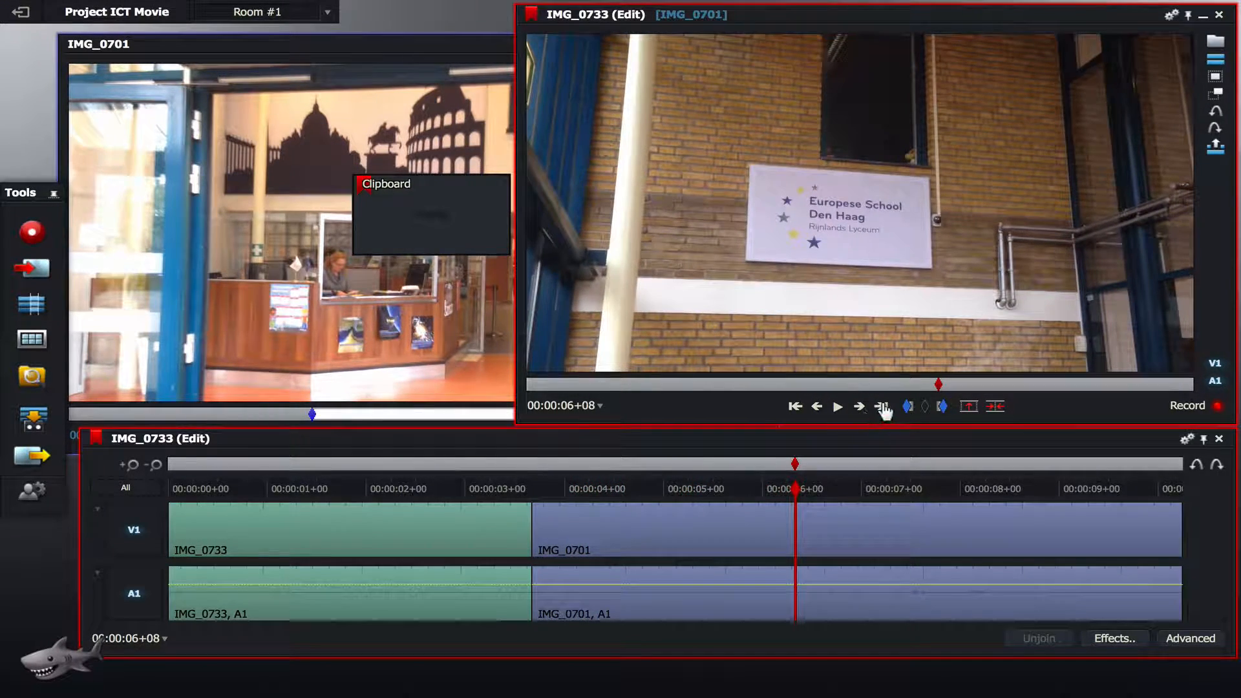
pyautogui.click(882, 407)
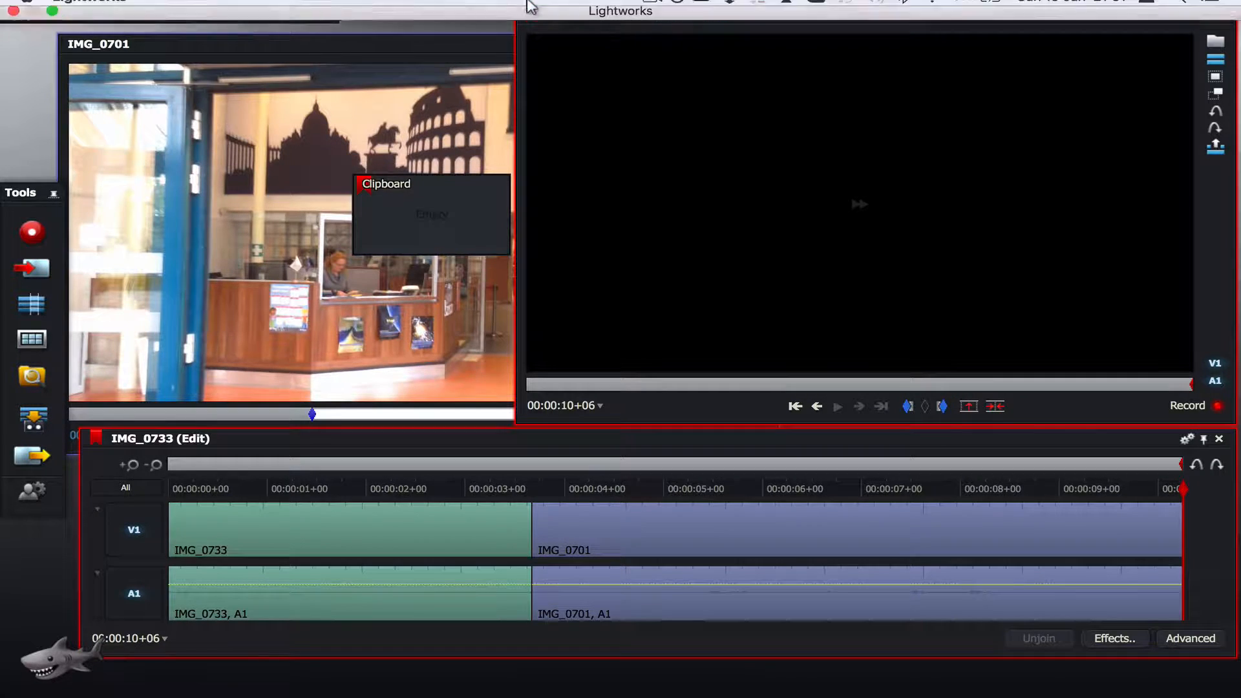
# Close the IMG_0701 source viewer and bring the clip library to the front.
pyautogui.click(438, 90)
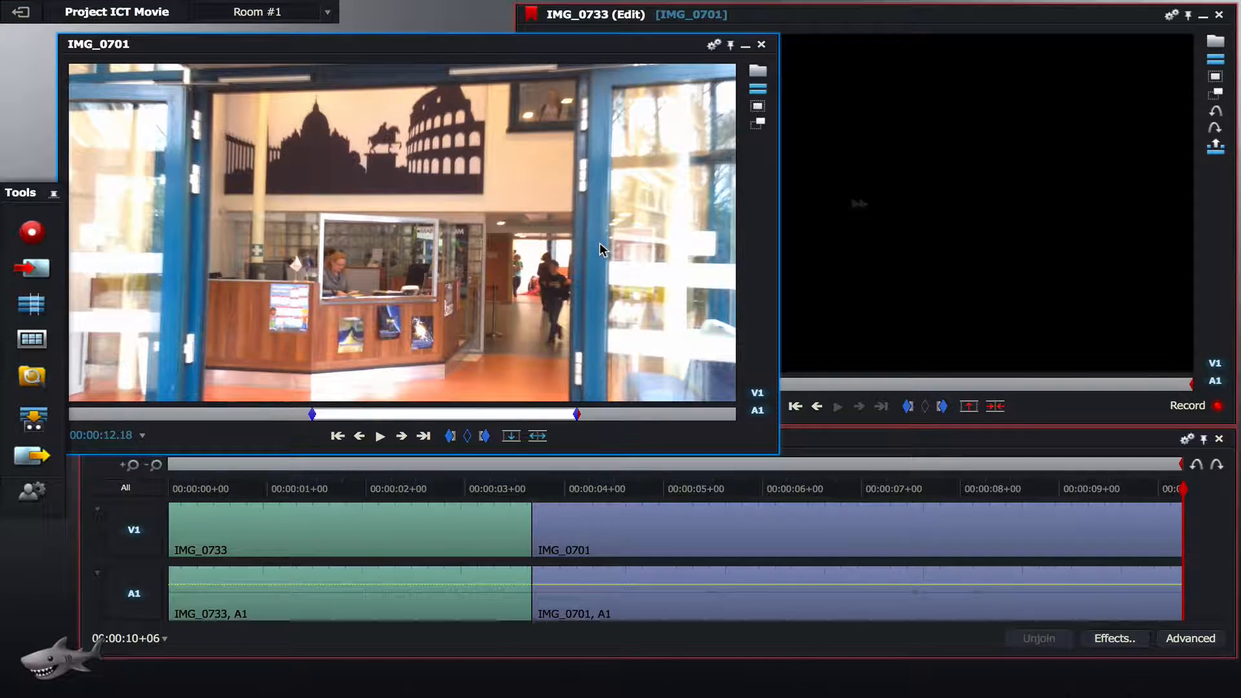
pyautogui.click(763, 45)
pyautogui.click(421, 308)
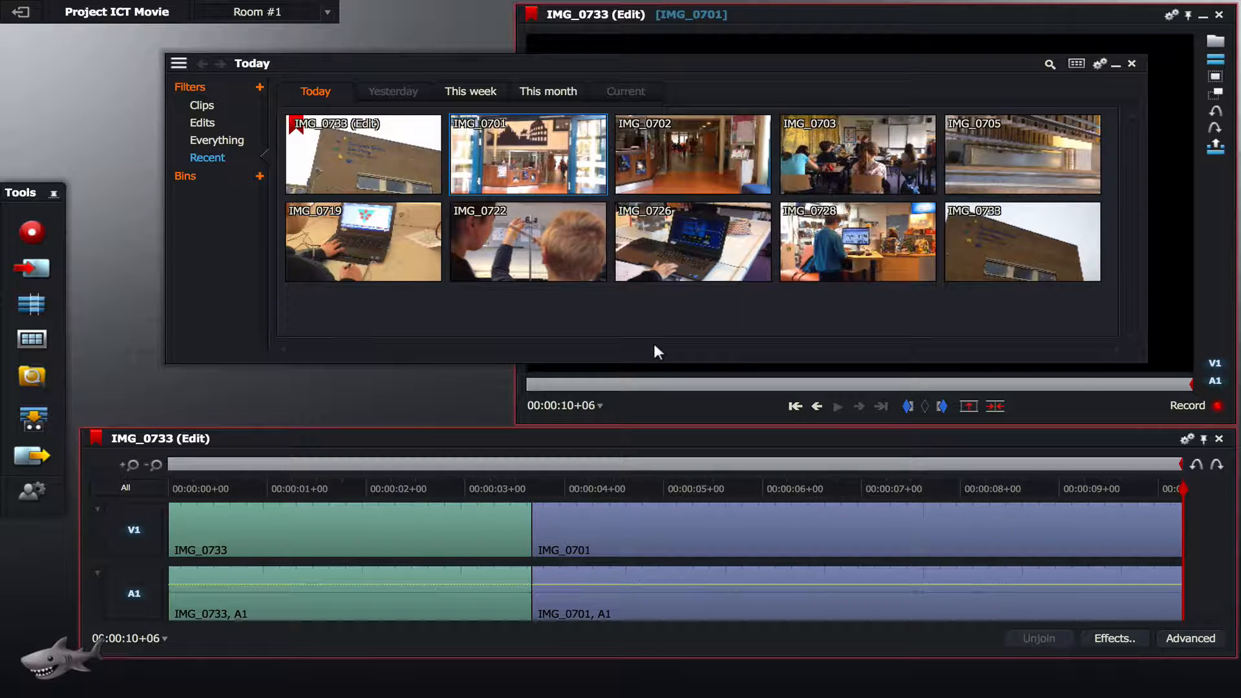
# Open clip IMG_0702 in a source viewer, preview its opening footage and close it.
pyautogui.doubleClick(684, 169)
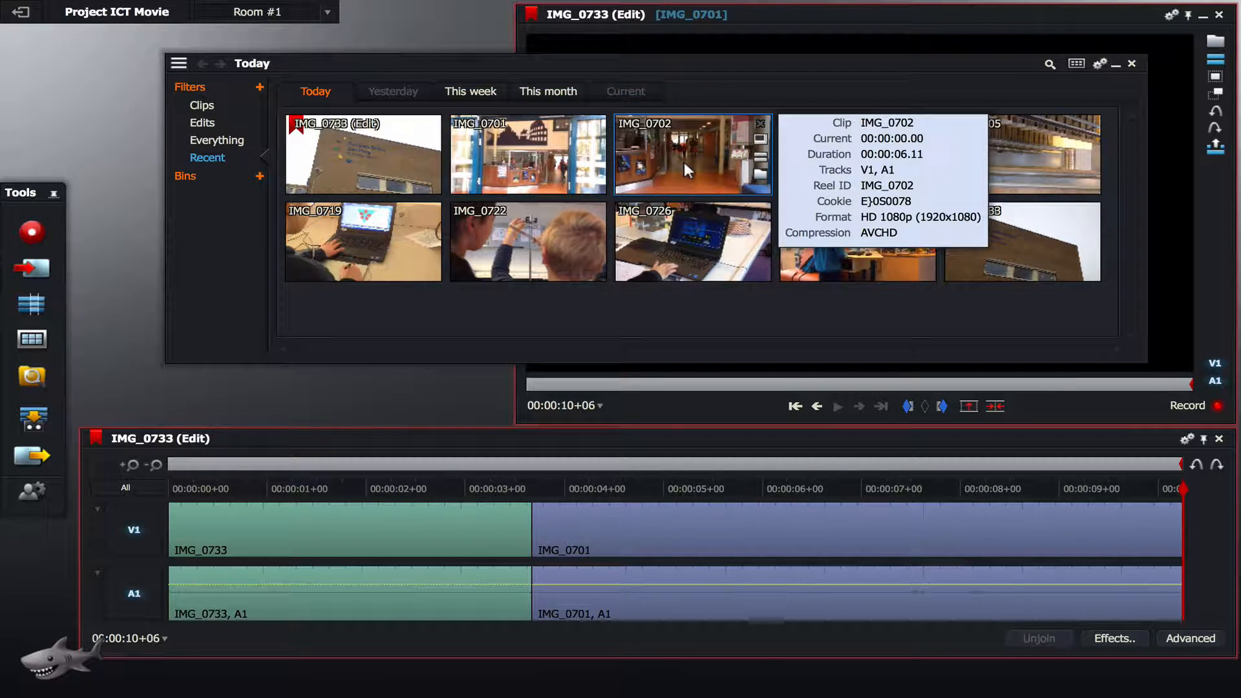
pyautogui.press('space')
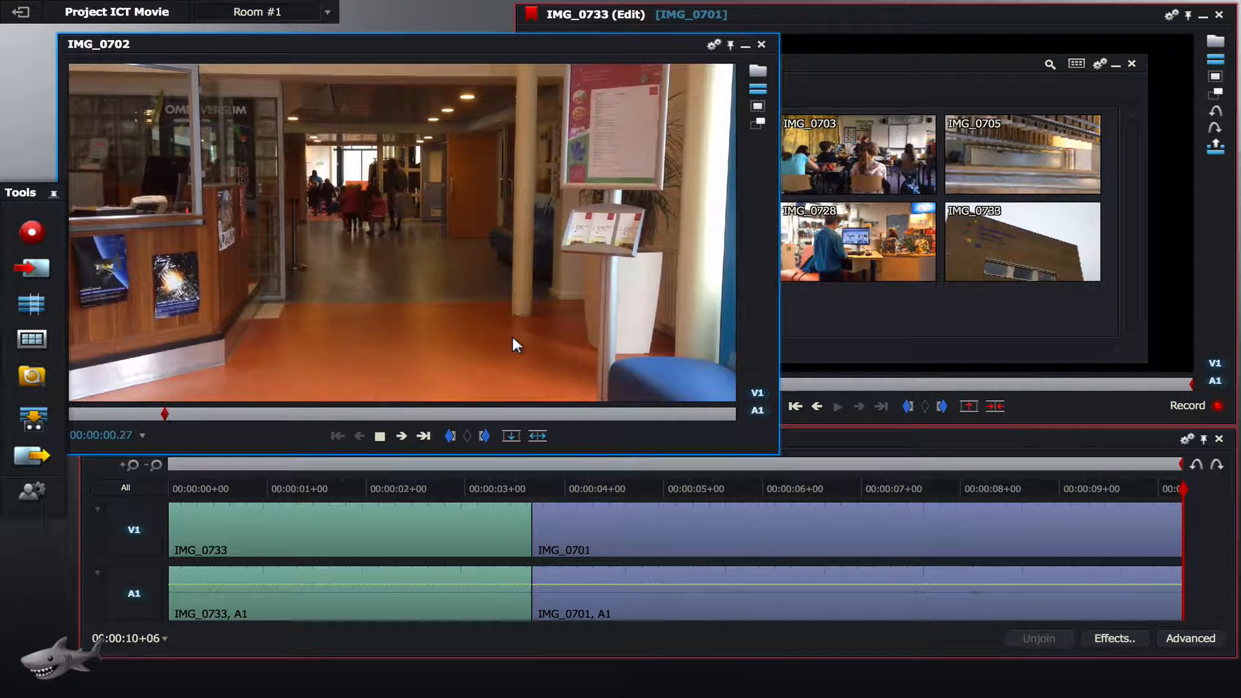
pyautogui.press('space')
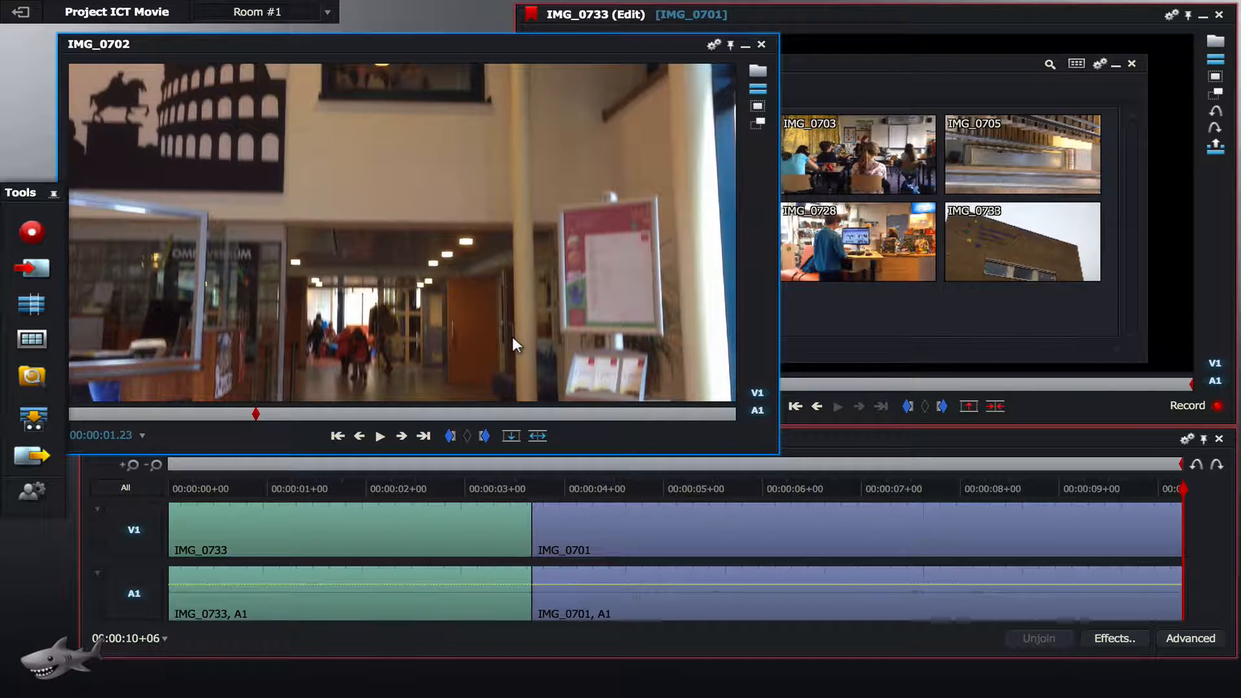
pyautogui.click(762, 45)
# Open clip IMG_0705 in a source viewer and preview the stairwell footage, repositioning the viewer.
pyautogui.doubleClick(1010, 162)
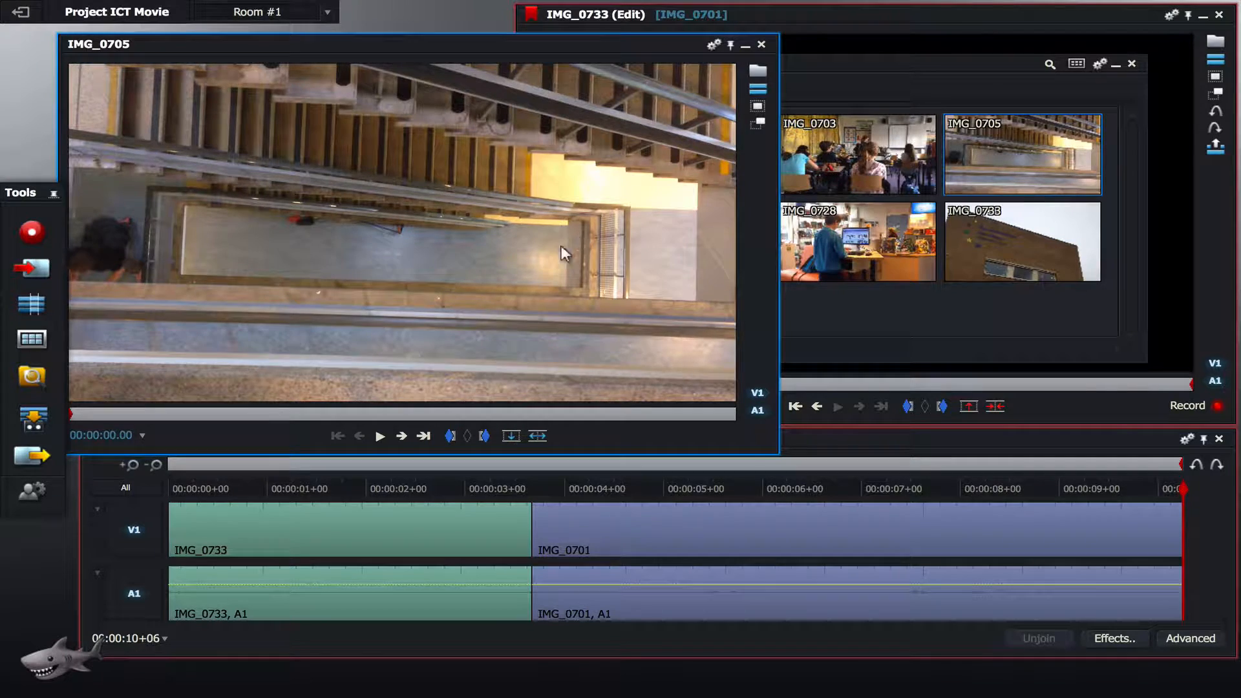
pyautogui.press('space')
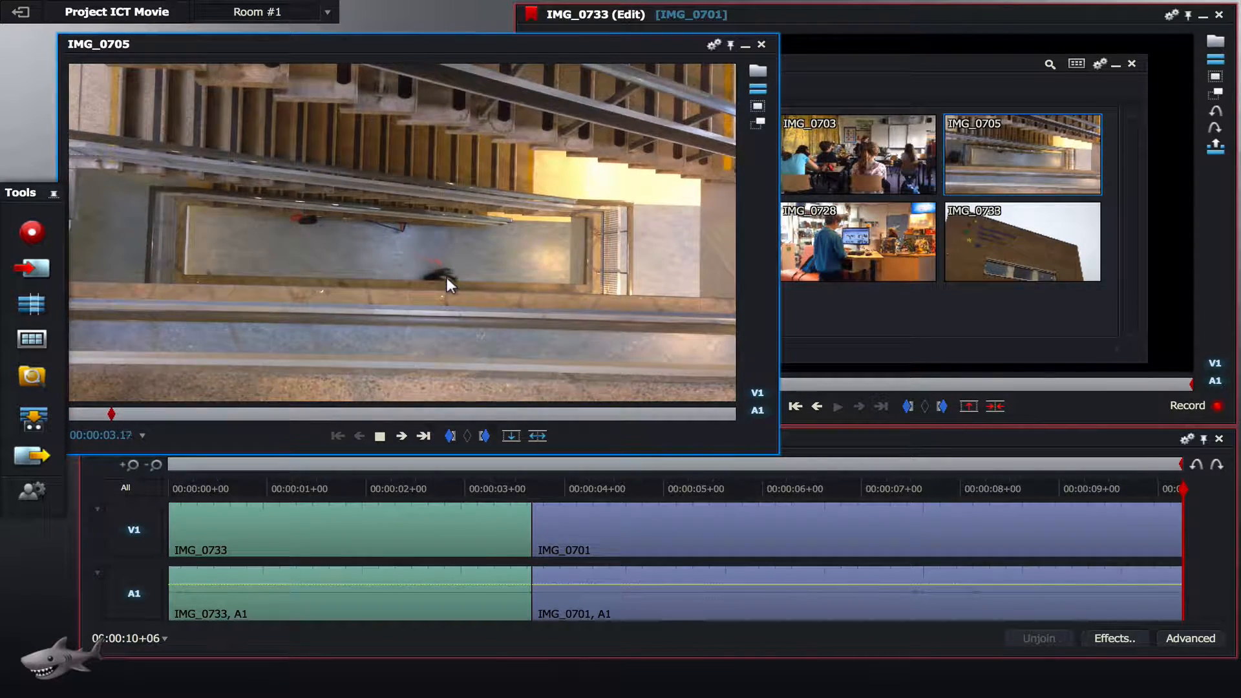
pyautogui.moveTo(427, 47); pyautogui.dragTo(580, 53)
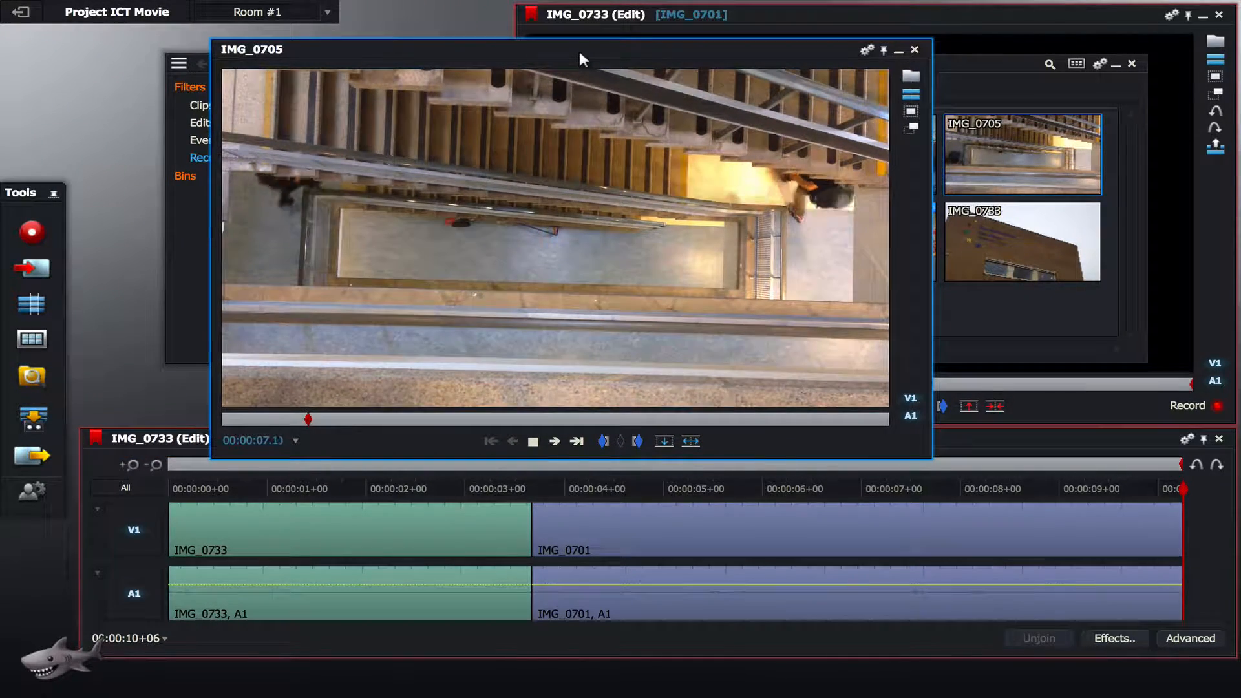
pyautogui.press('space')
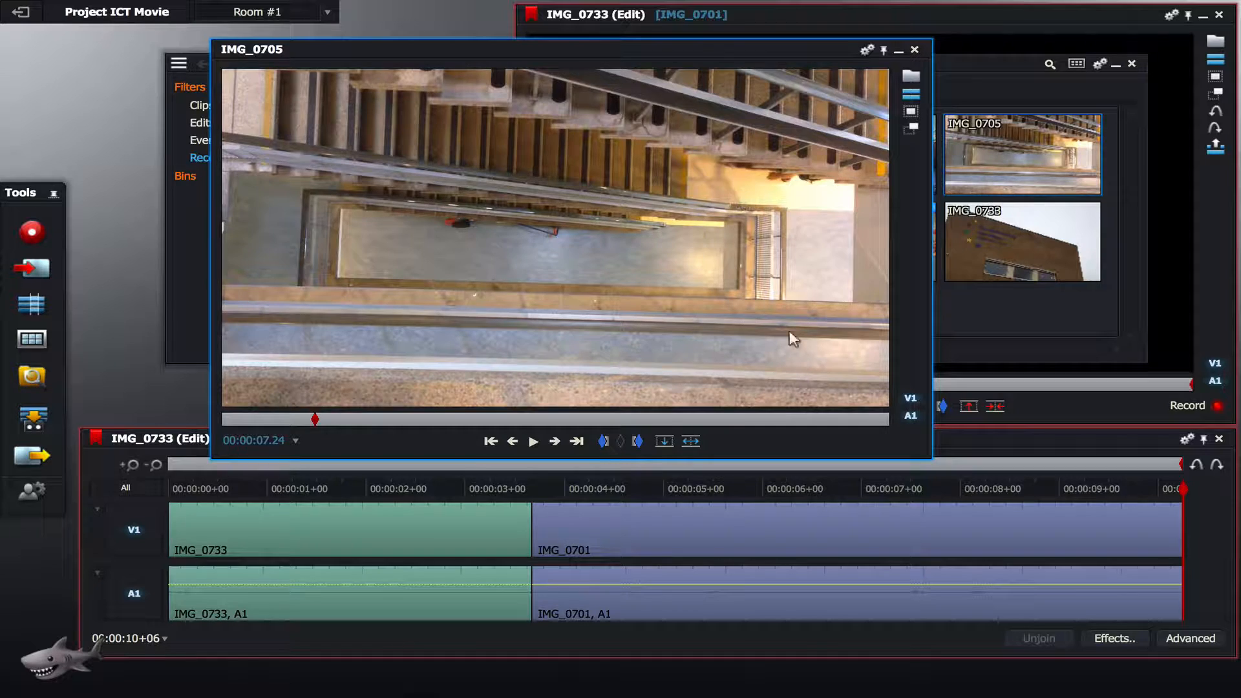
# Mark IMG_0705 from 00:00:04.19 to 00:00:10.17 and move its viewer clear of the timeline and clip library.
pyautogui.moveTo(312, 418); pyautogui.dragTo(276, 418)
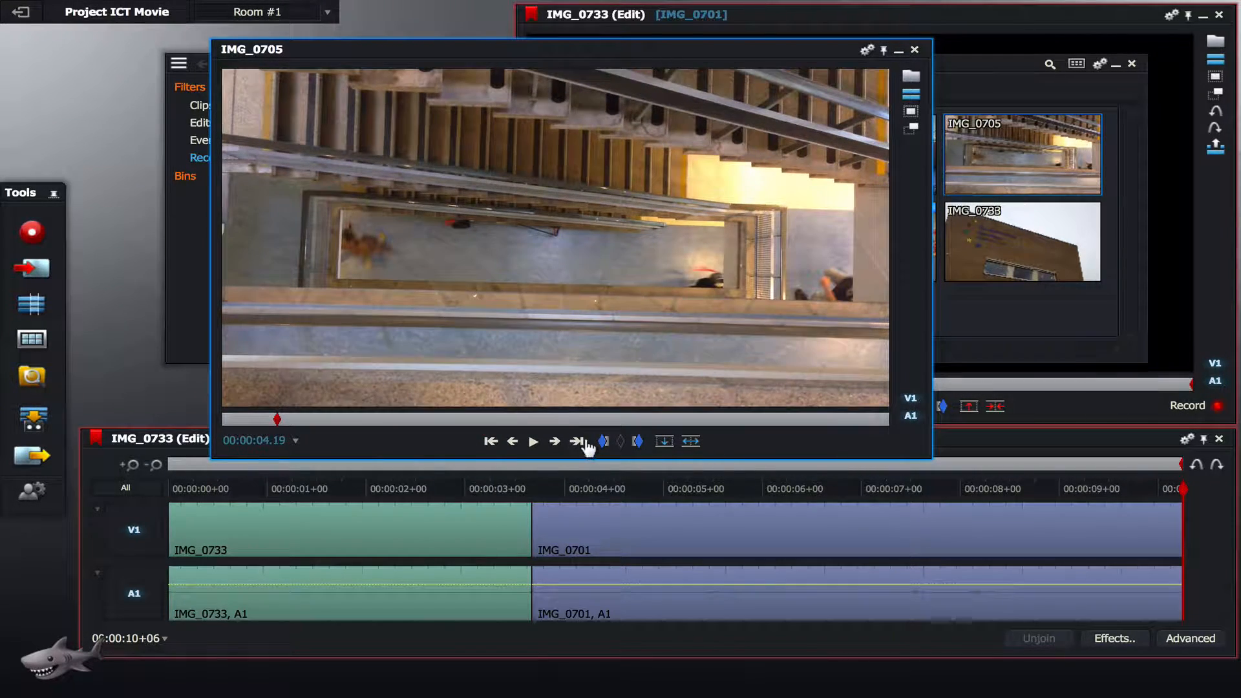
pyautogui.click(603, 440)
pyautogui.press('space')
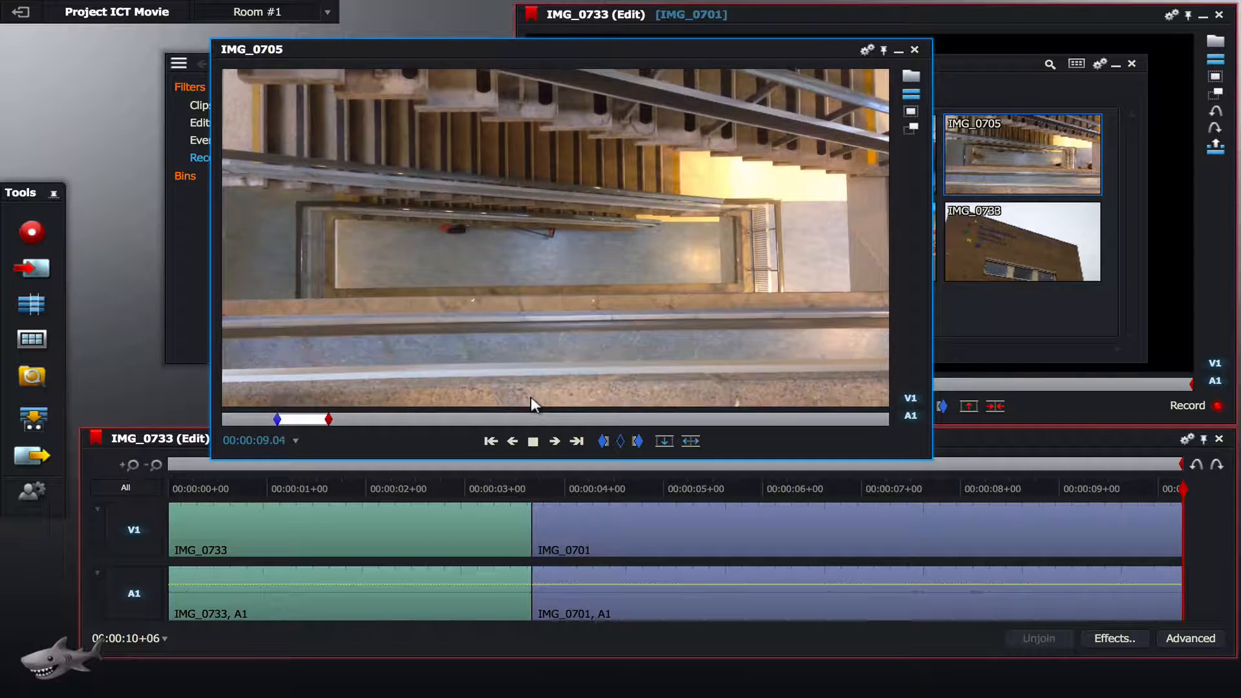
pyautogui.click(638, 441)
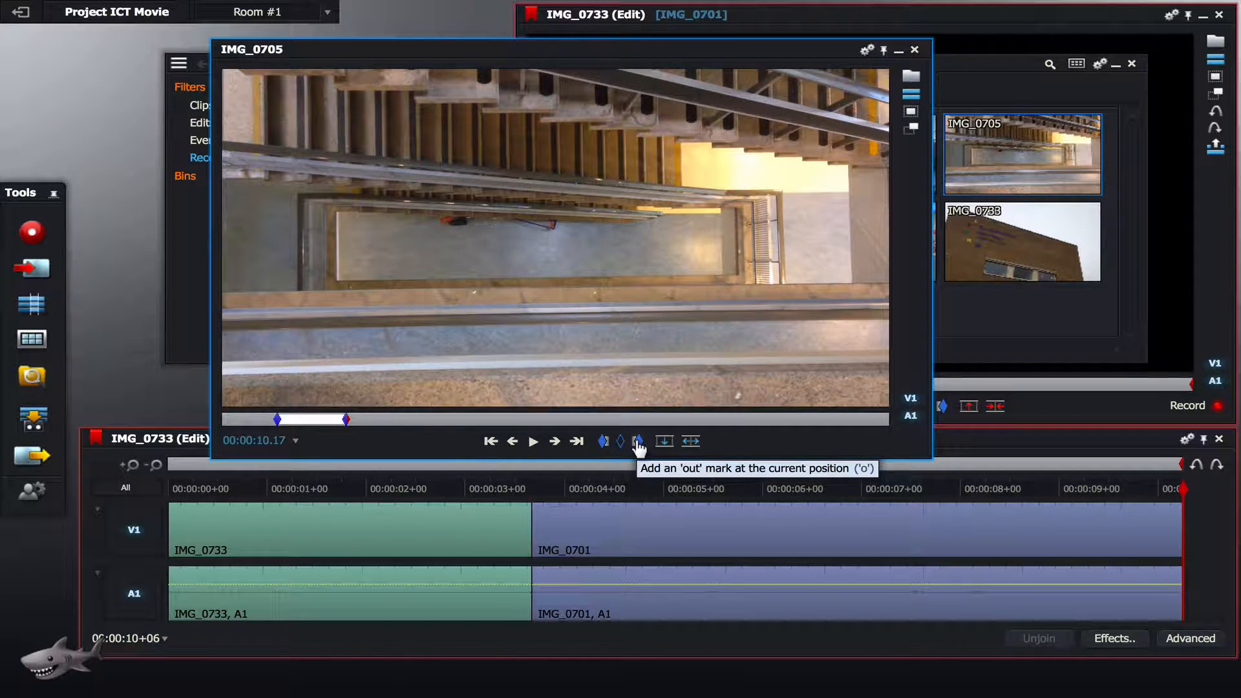
pyautogui.moveTo(675, 50); pyautogui.dragTo(413, 2)
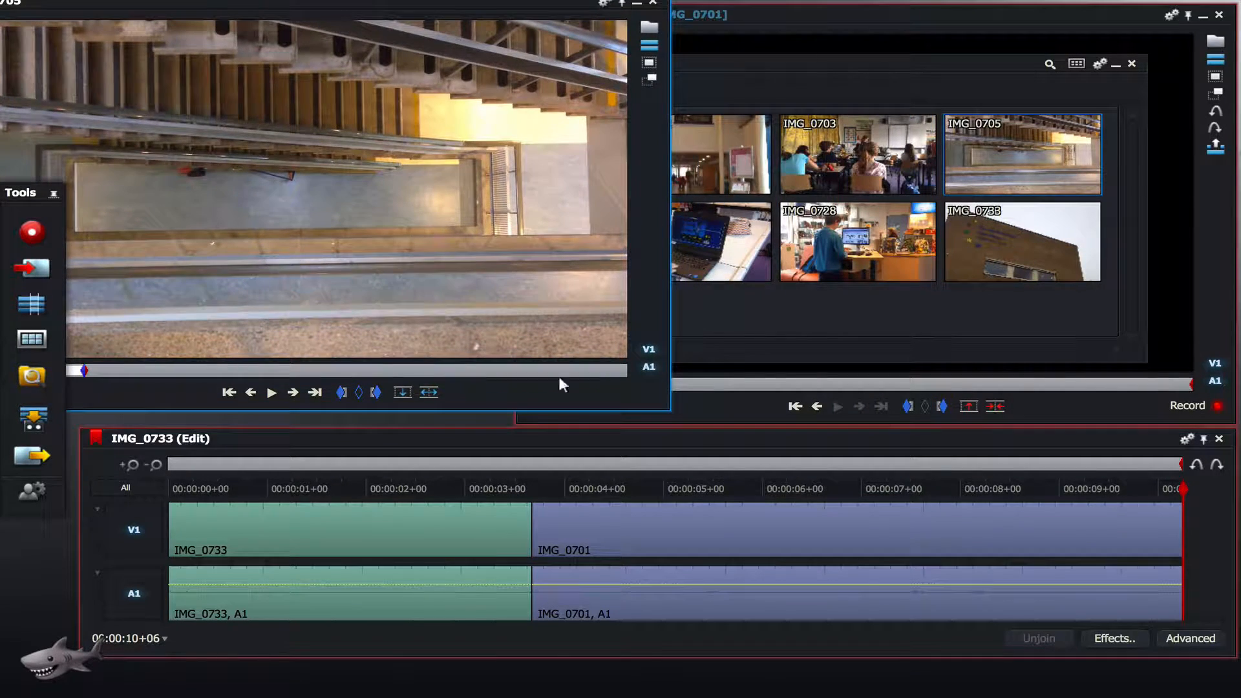
# Place the edit's playhead midway through IMG_0701 at 00:00:06+12 and insert the marked IMG_0705 section there using Replace.
pyautogui.click(402, 393)
pyautogui.moveTo(1180, 482); pyautogui.dragTo(708, 483)
pyautogui.press('space')
pyautogui.press('space')
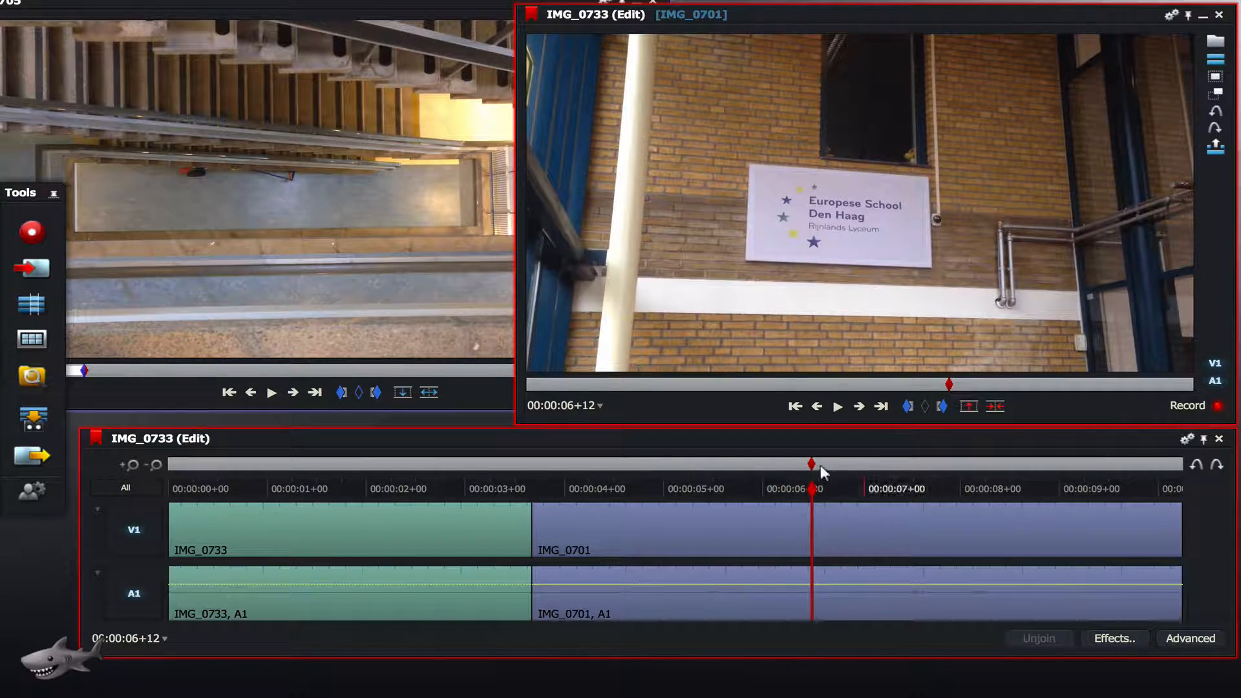
pyautogui.click(468, 395)
pyautogui.moveTo(452, 8); pyautogui.dragTo(548, 13)
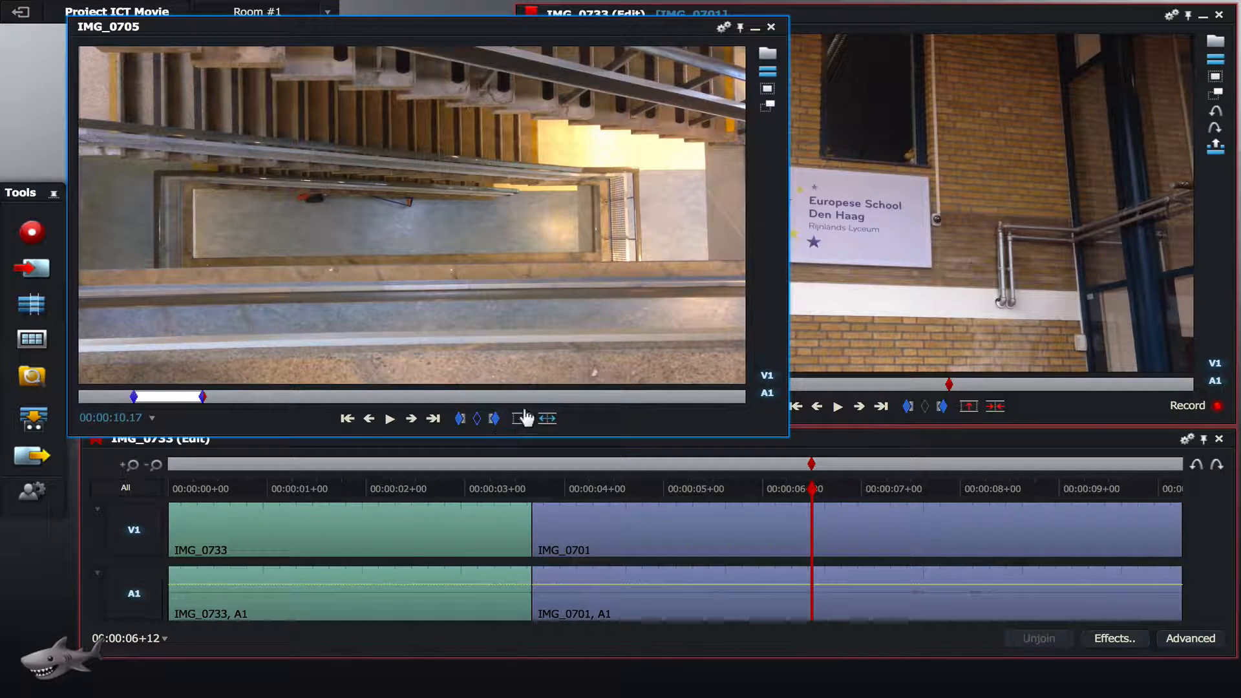
pyautogui.click(522, 418)
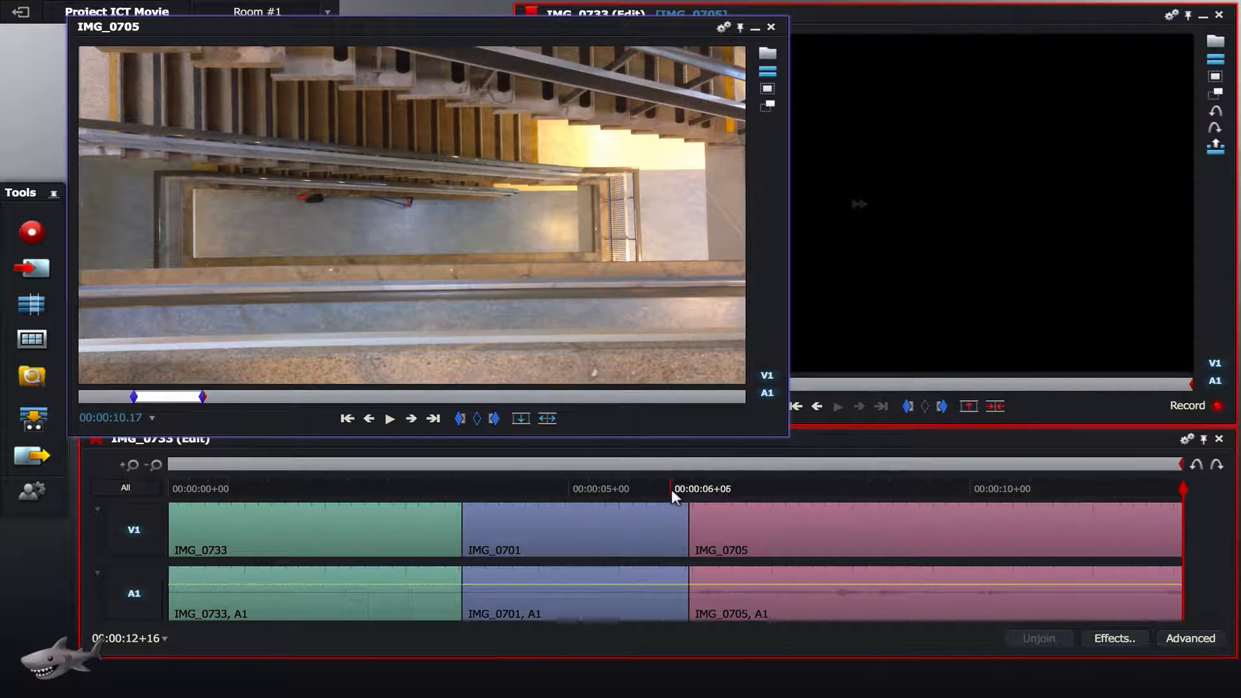
# Inspect the cut between IMG_0701 and IMG_0705 in the edit, then undo the mid-clip replacement.
pyautogui.click(683, 493)
pyautogui.click(796, 483)
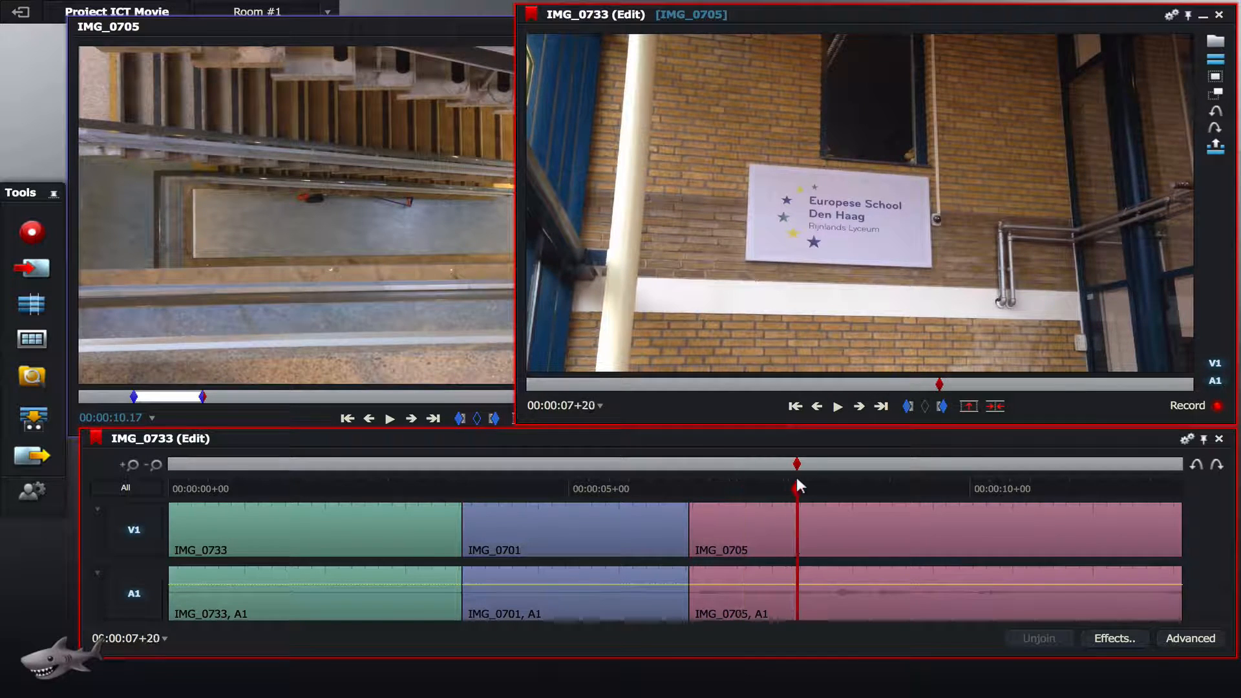
pyautogui.press('End')
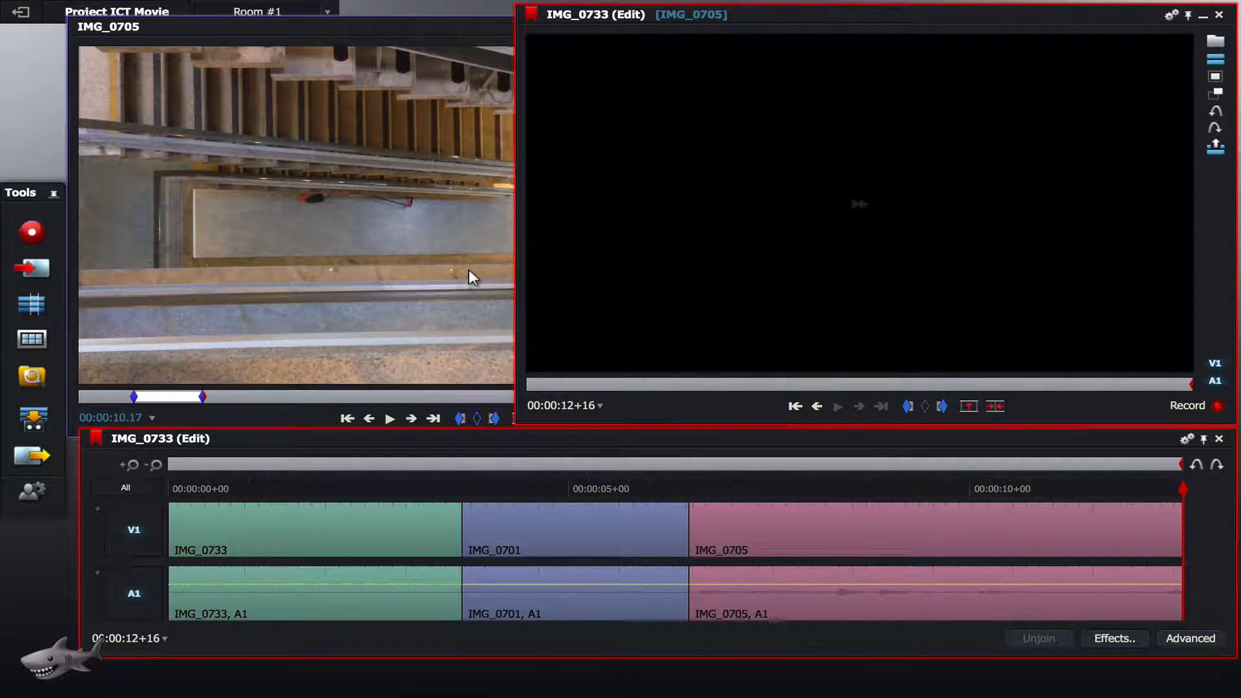
pyautogui.click(390, 208)
pyautogui.click(690, 490)
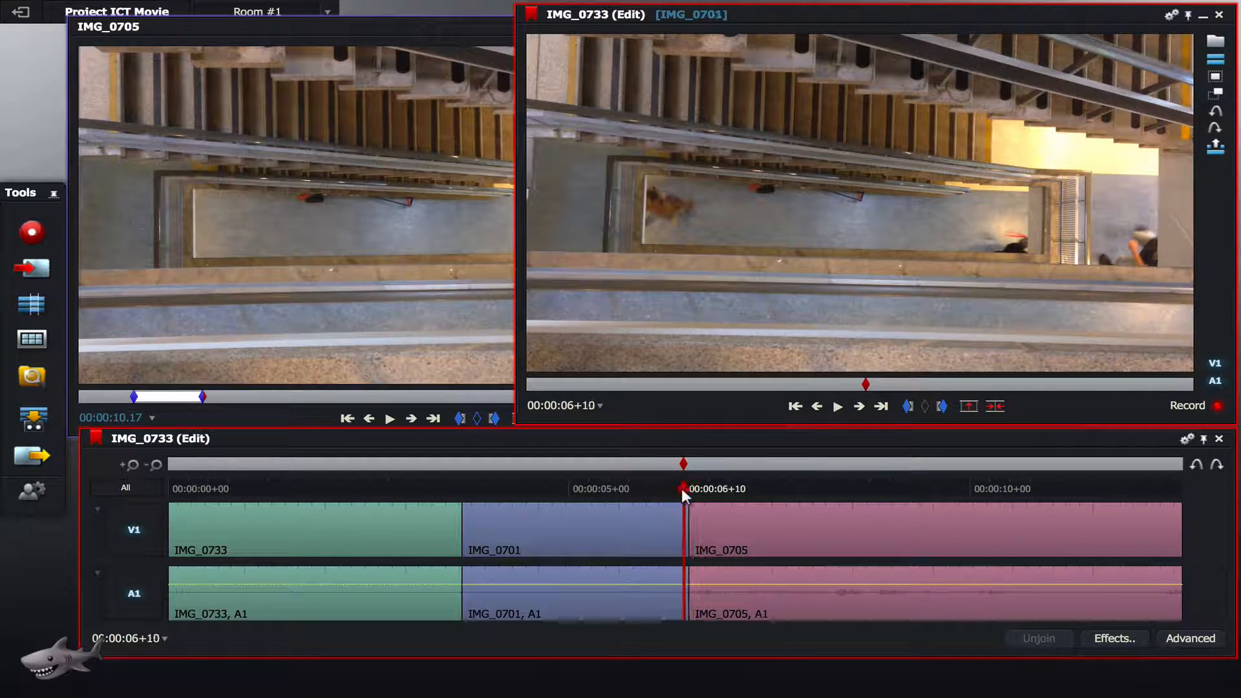
pyautogui.click(683, 487)
pyautogui.moveTo(683, 486); pyautogui.dragTo(718, 501)
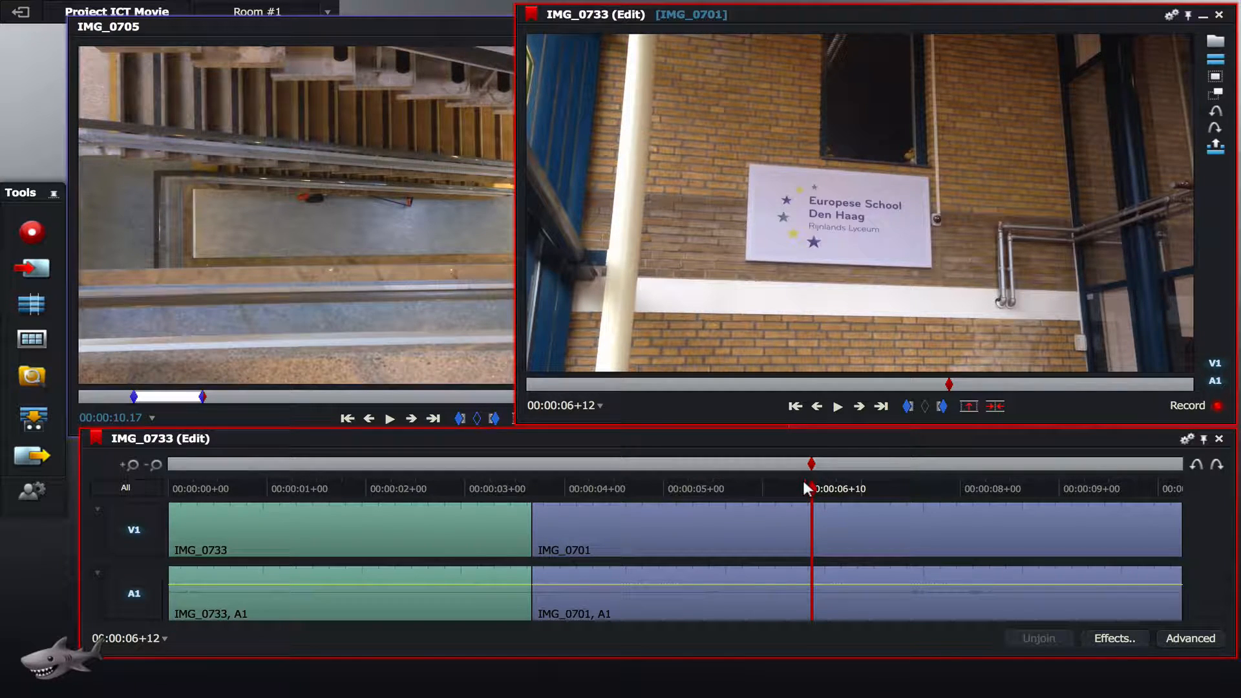
# Scrub through the IMG_0701 section and move the edit's playhead to the end of the timeline.
pyautogui.moveTo(809, 482); pyautogui.dragTo(981, 489)
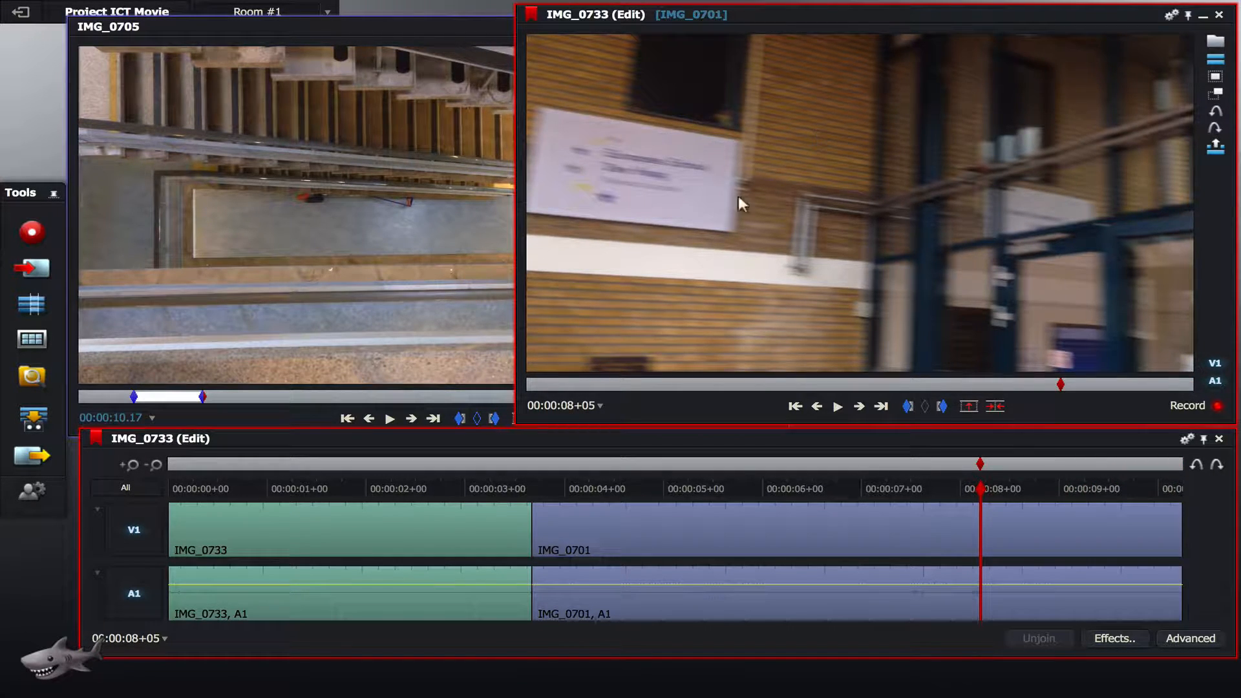
pyautogui.click(881, 407)
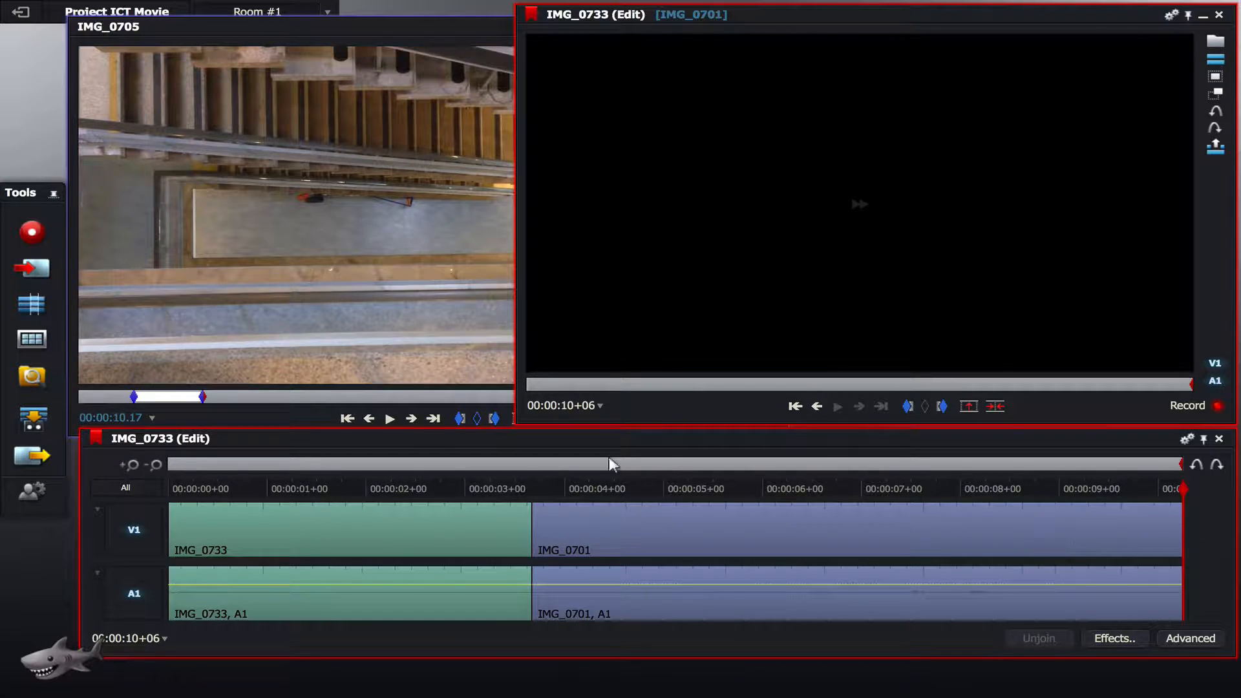
# Add the marked IMG_0705 section at the end of the timeline using Replace.
pyautogui.click(395, 352)
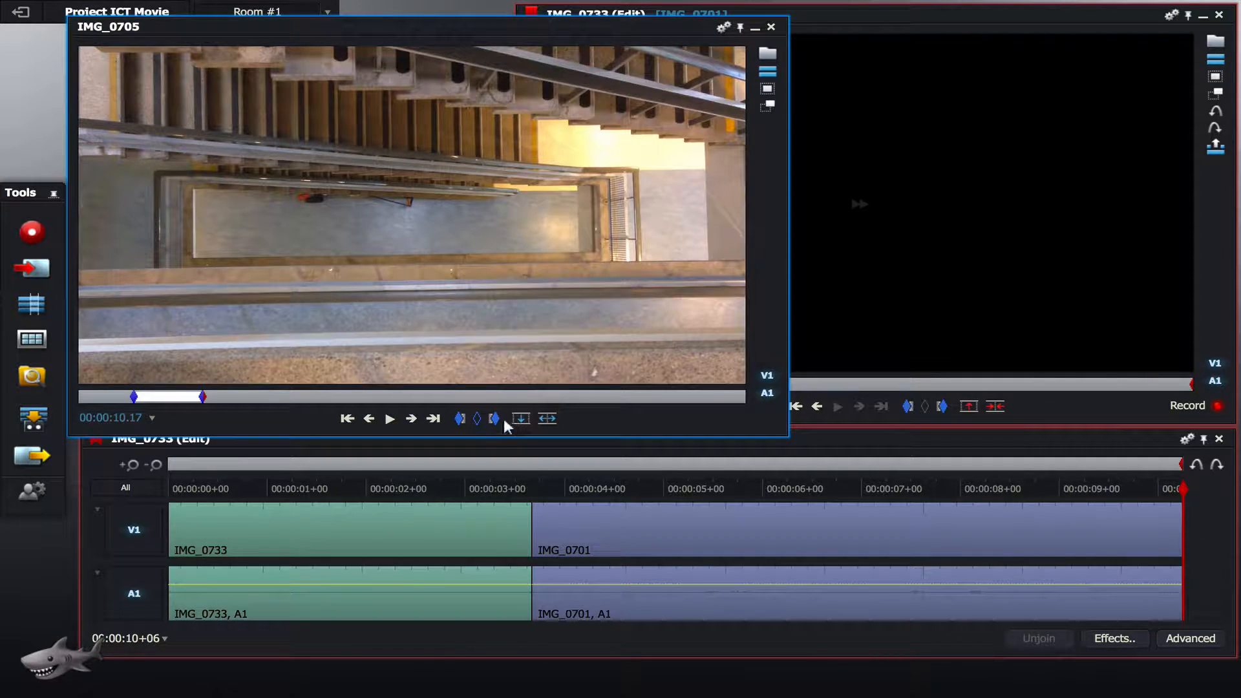
pyautogui.click(521, 419)
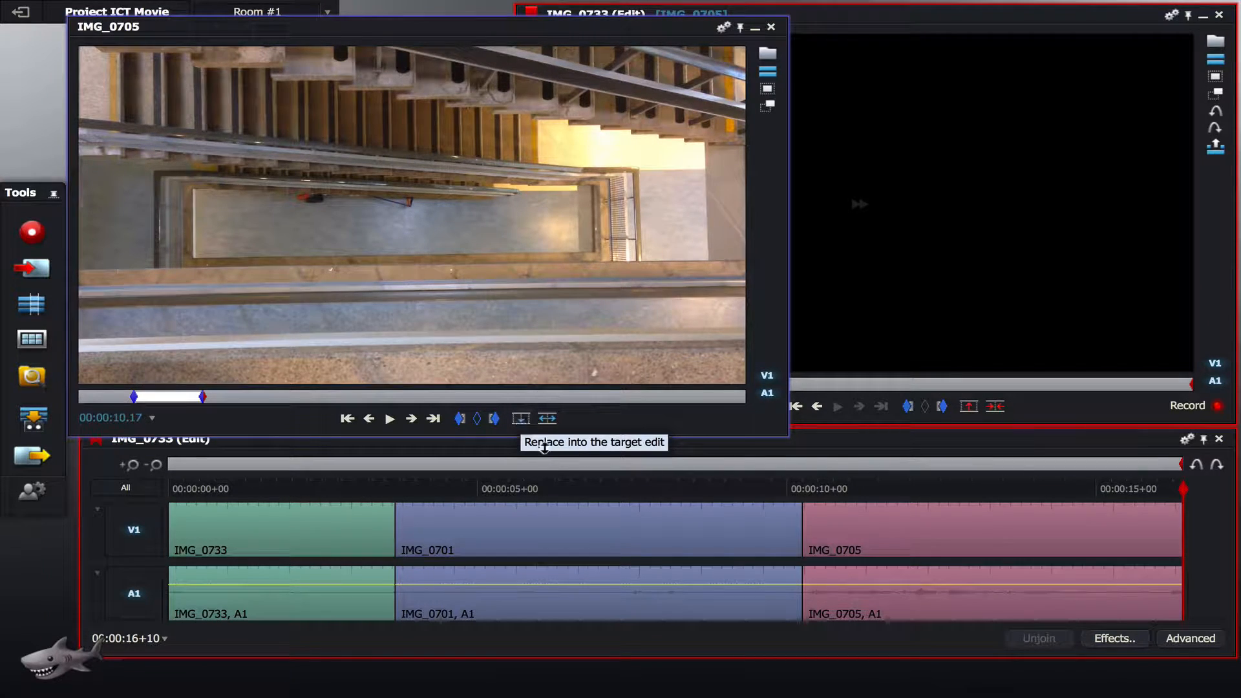
# Scrub through the final seconds of IMG_0701 in the edit to examine where its footage should end.
pyautogui.moveTo(540, 493); pyautogui.dragTo(788, 568)
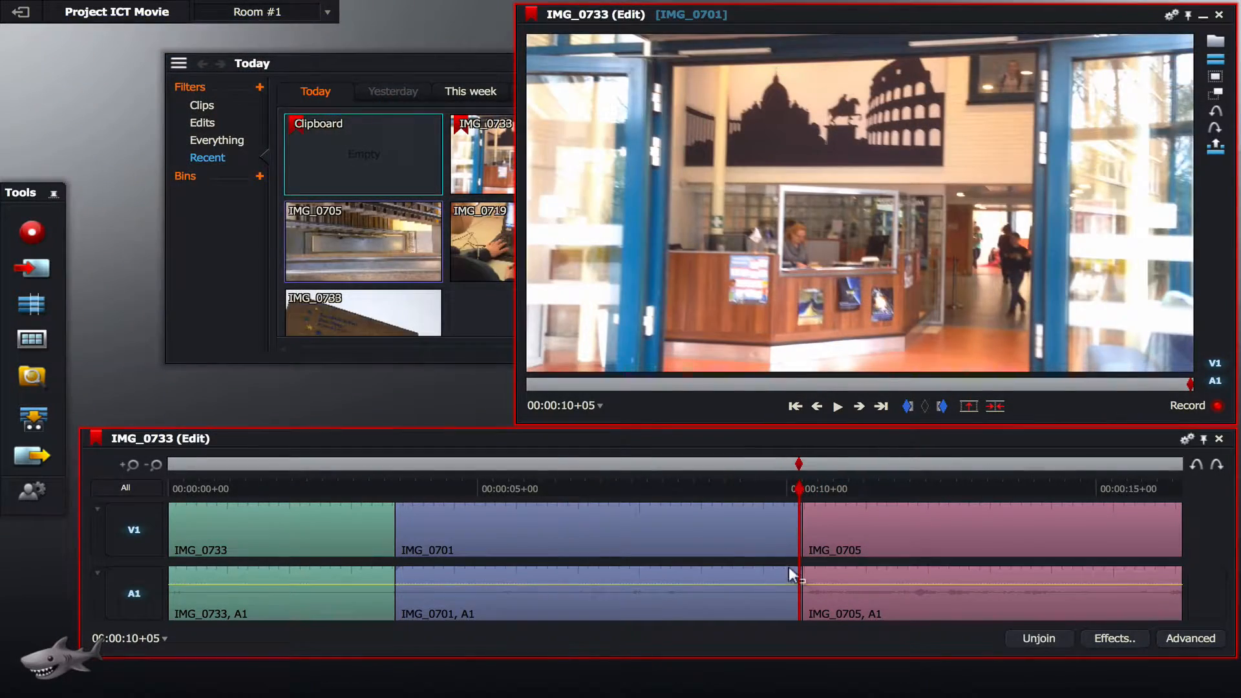
pyautogui.click(804, 515)
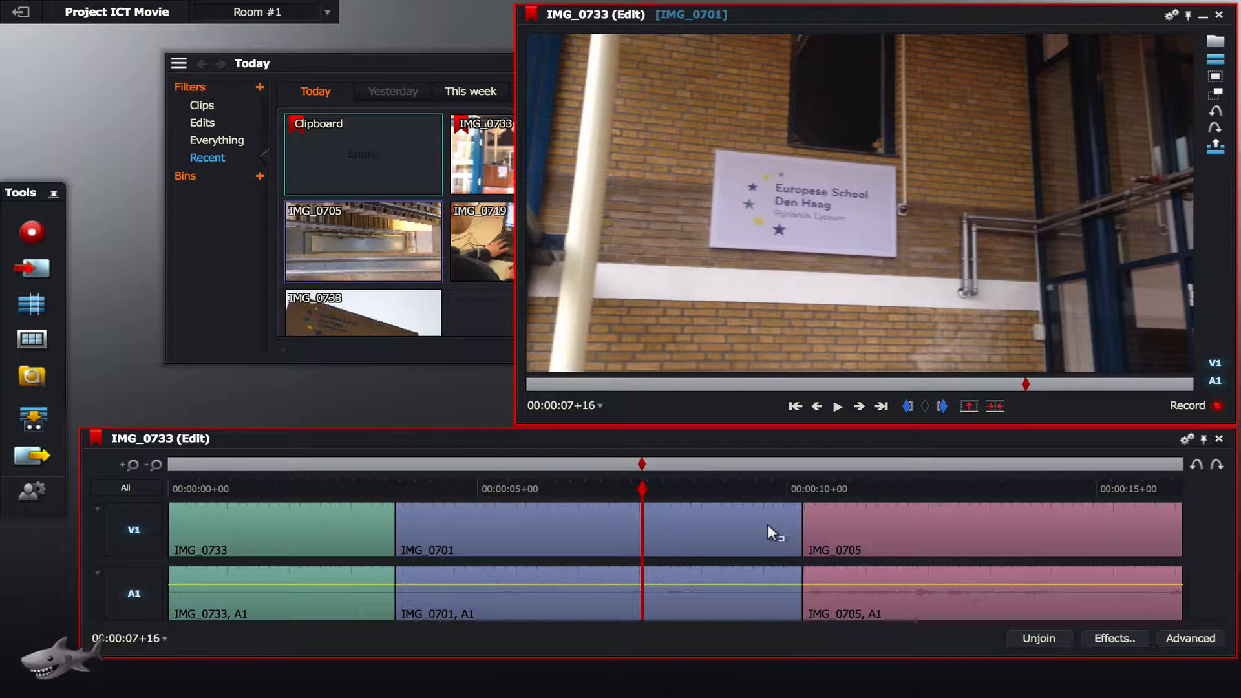
pyautogui.click(639, 489)
pyautogui.moveTo(781, 485); pyautogui.dragTo(749, 483)
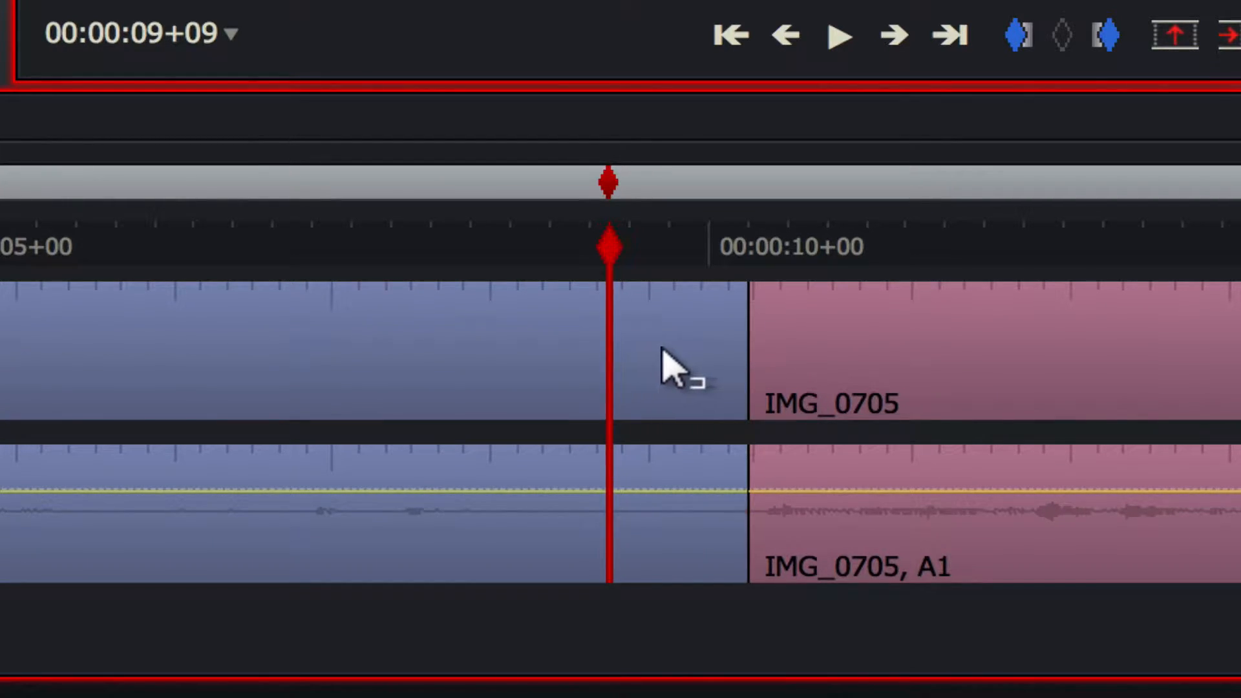
# Select the end edge of IMG_0701 on video and audio and trim it back to about 00:00:08+15, closing up to IMG_0705.
pyautogui.click(714, 378)
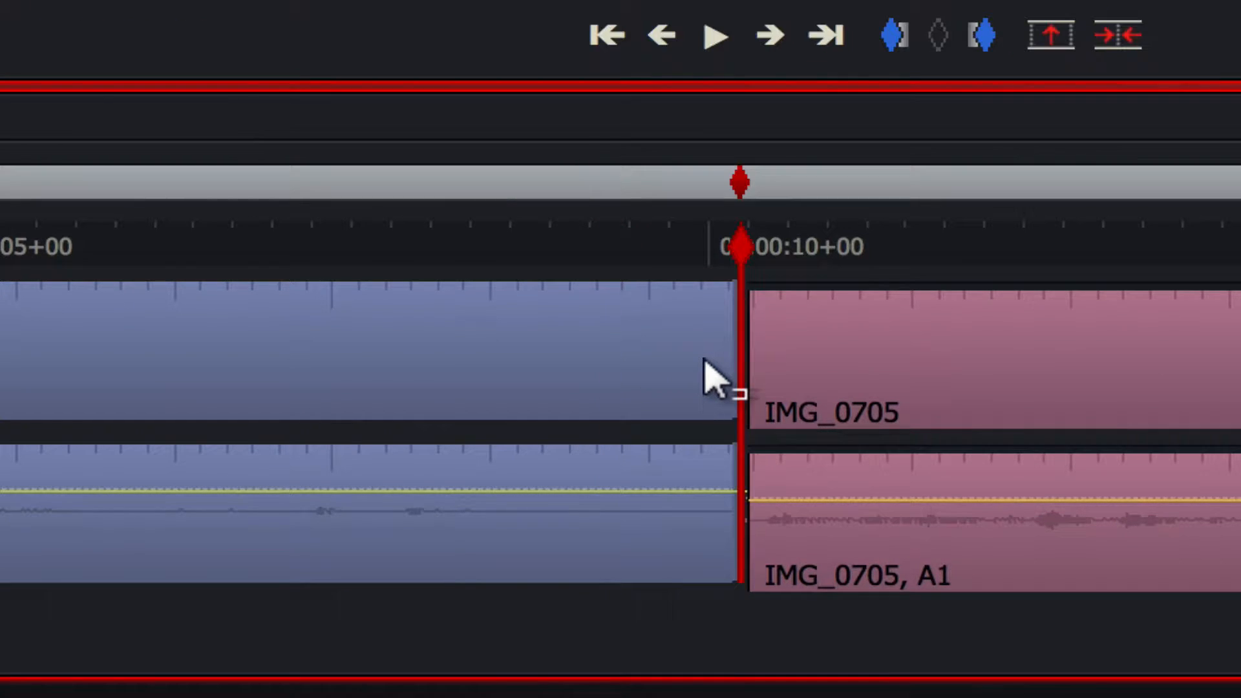
pyautogui.moveTo(734, 258); pyautogui.dragTo(630, 261)
pyautogui.click(368, 250)
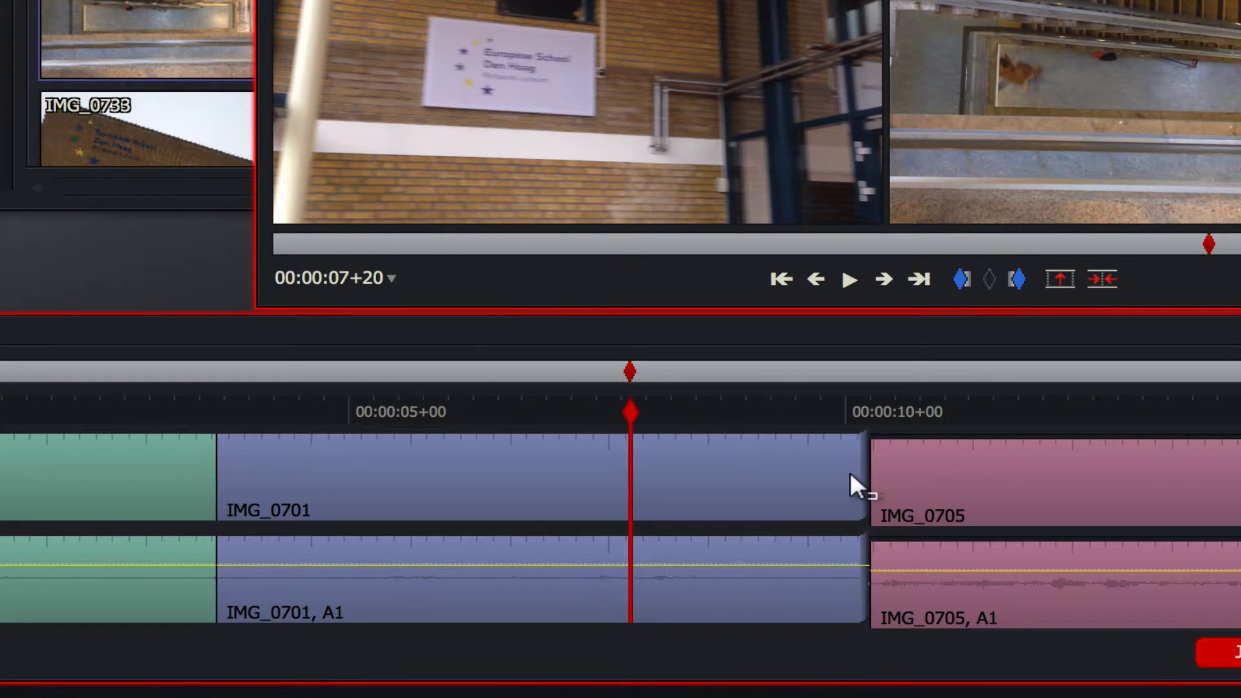
pyautogui.moveTo(843, 475); pyautogui.dragTo(603, 481)
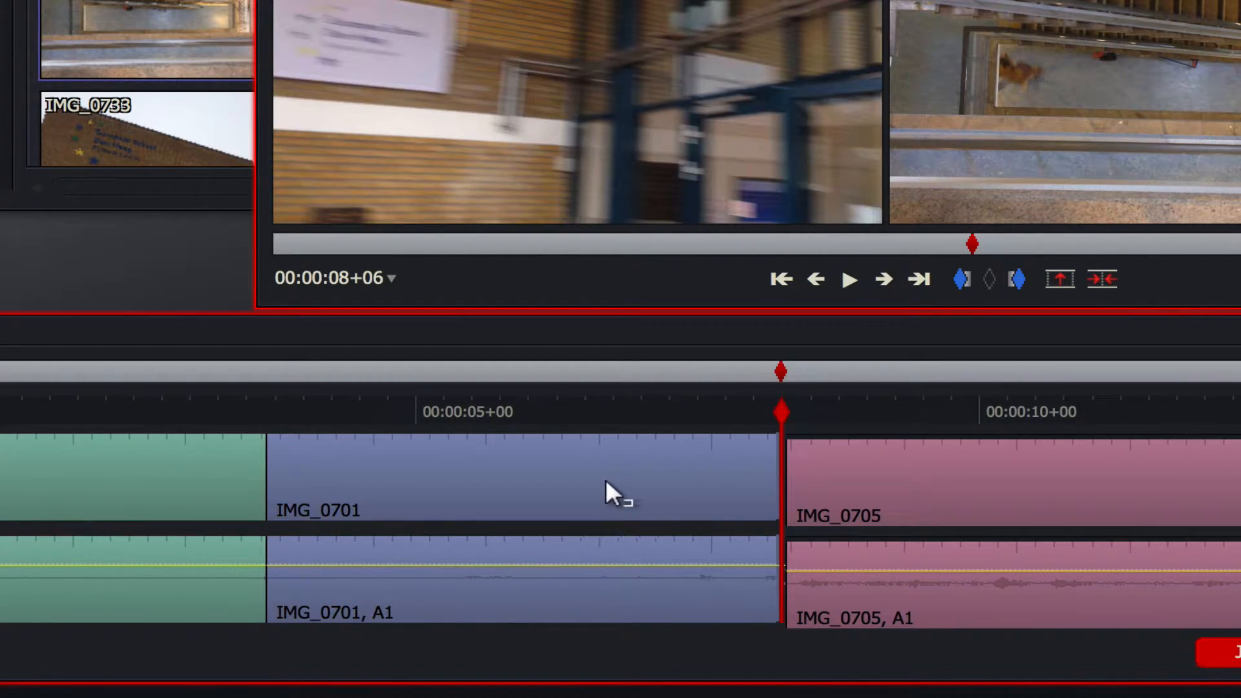
pyautogui.moveTo(791, 480); pyautogui.dragTo(860, 463)
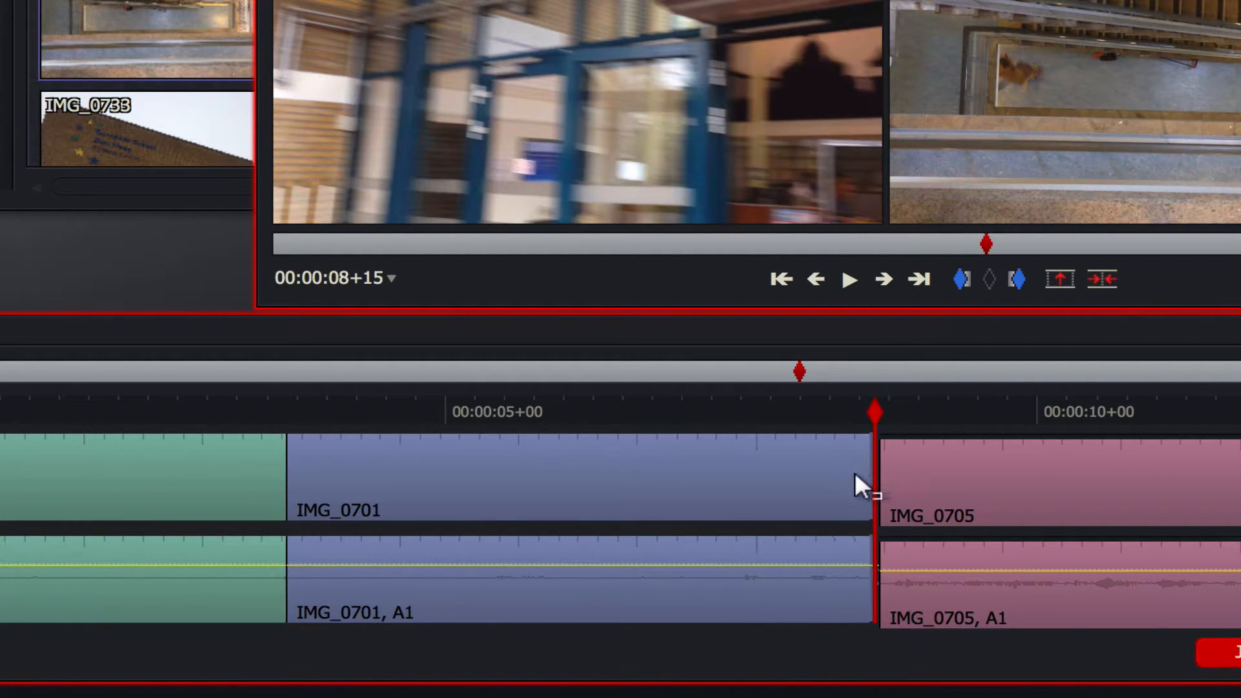
pyautogui.moveTo(846, 478); pyautogui.dragTo(847, 479)
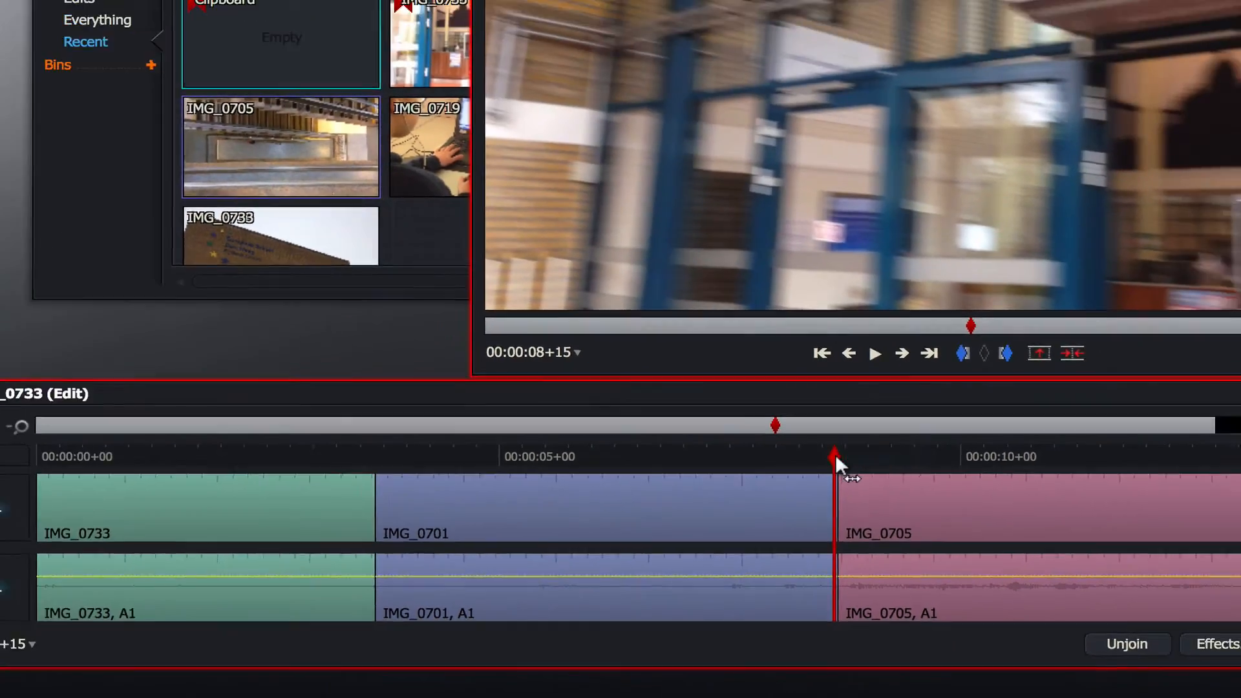
# Scrub across the trimmed cut between IMG_0701 and IMG_0705 to check the transition.
pyautogui.moveTo(884, 418); pyautogui.dragTo(712, 409)
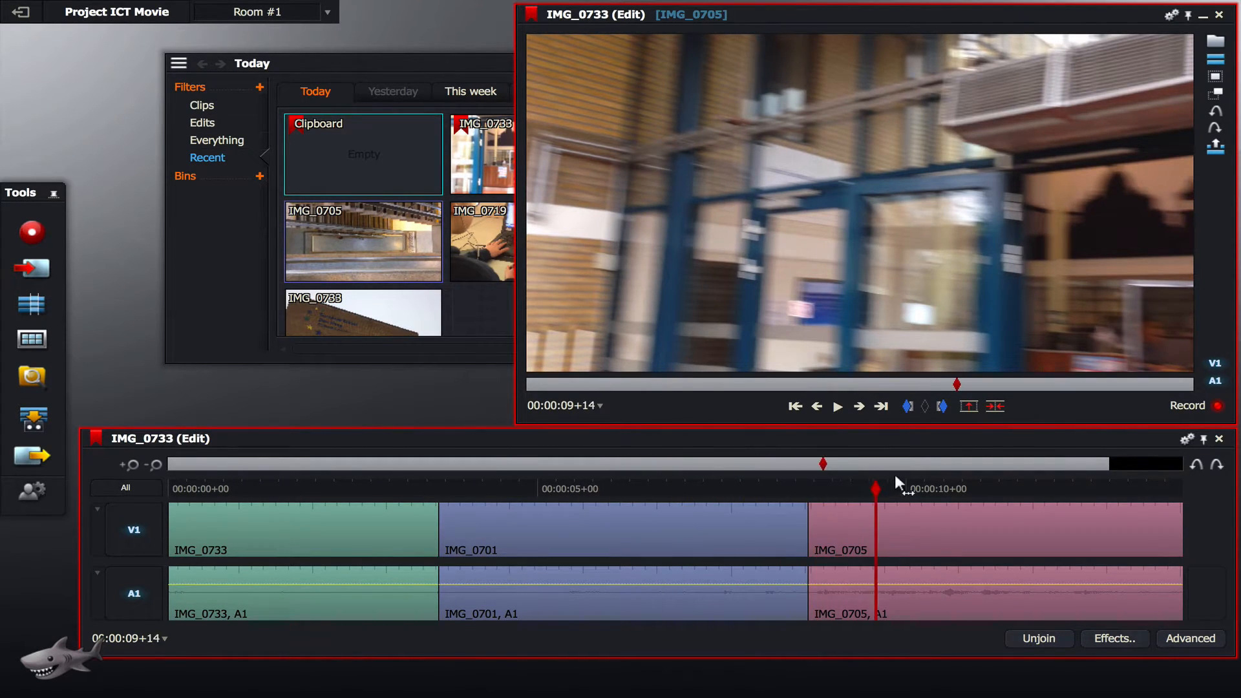
pyautogui.click(898, 484)
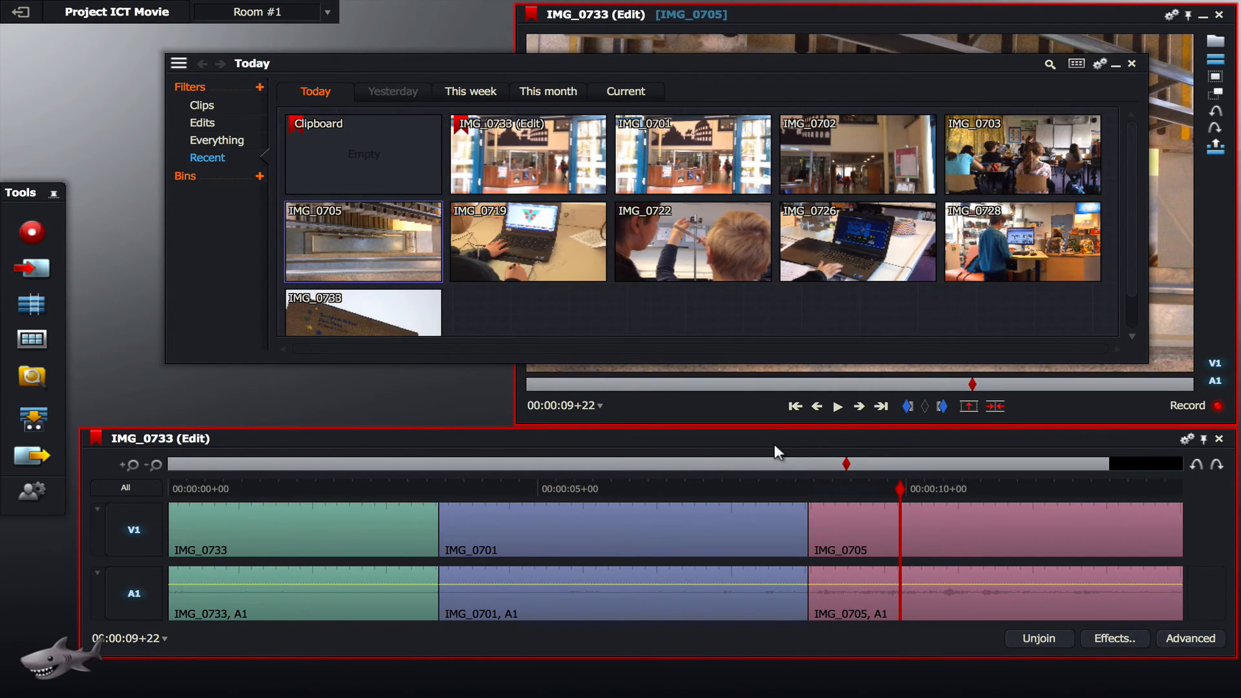
pyautogui.click(774, 486)
pyautogui.moveTo(758, 486); pyautogui.dragTo(902, 470)
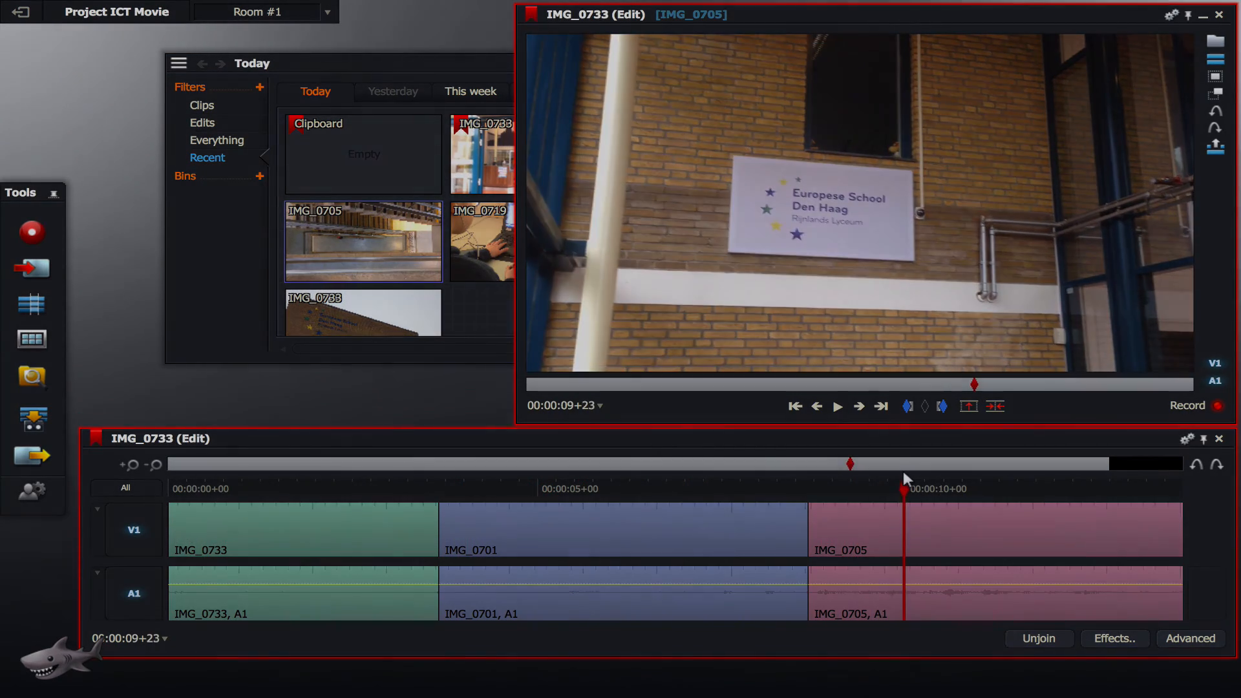